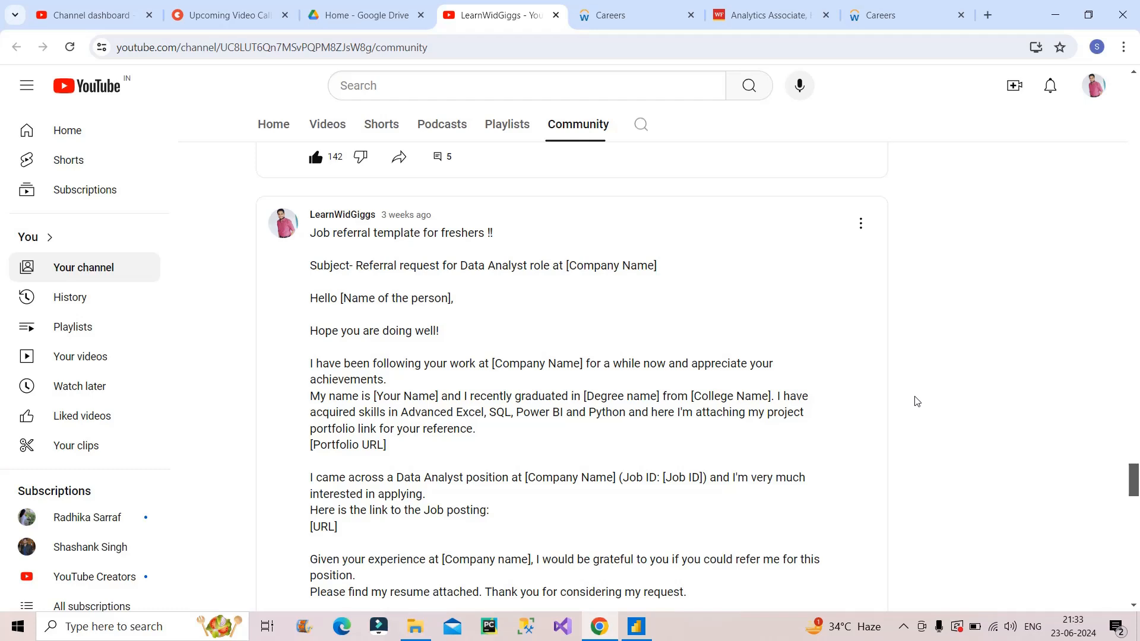
drag(311, 234, 435, 248)
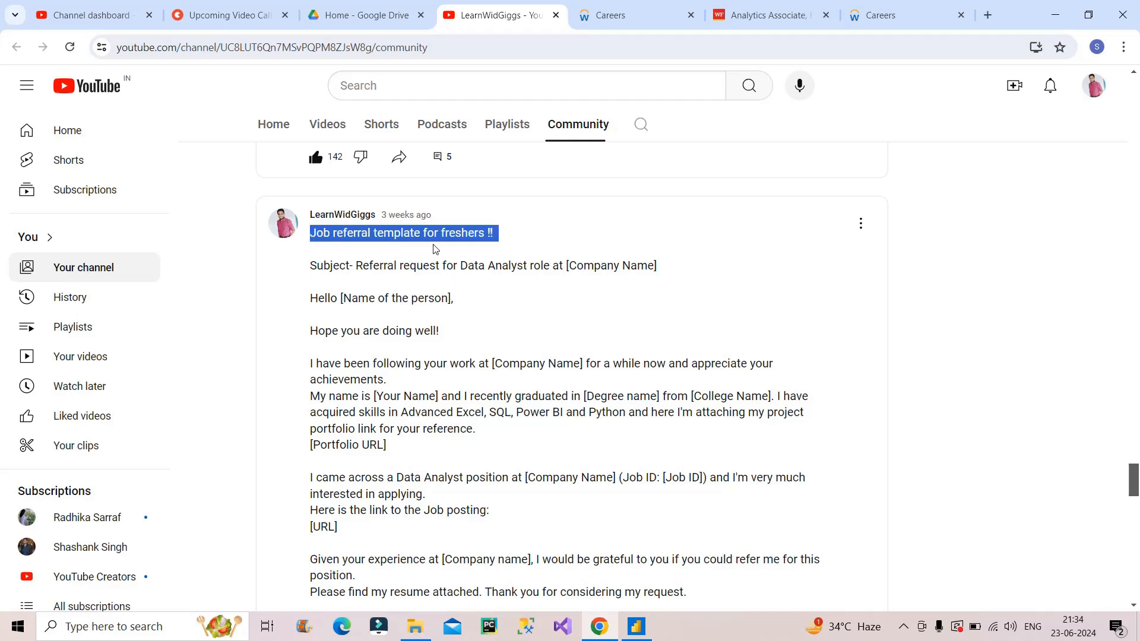
scroll(436, 249, down, 1)
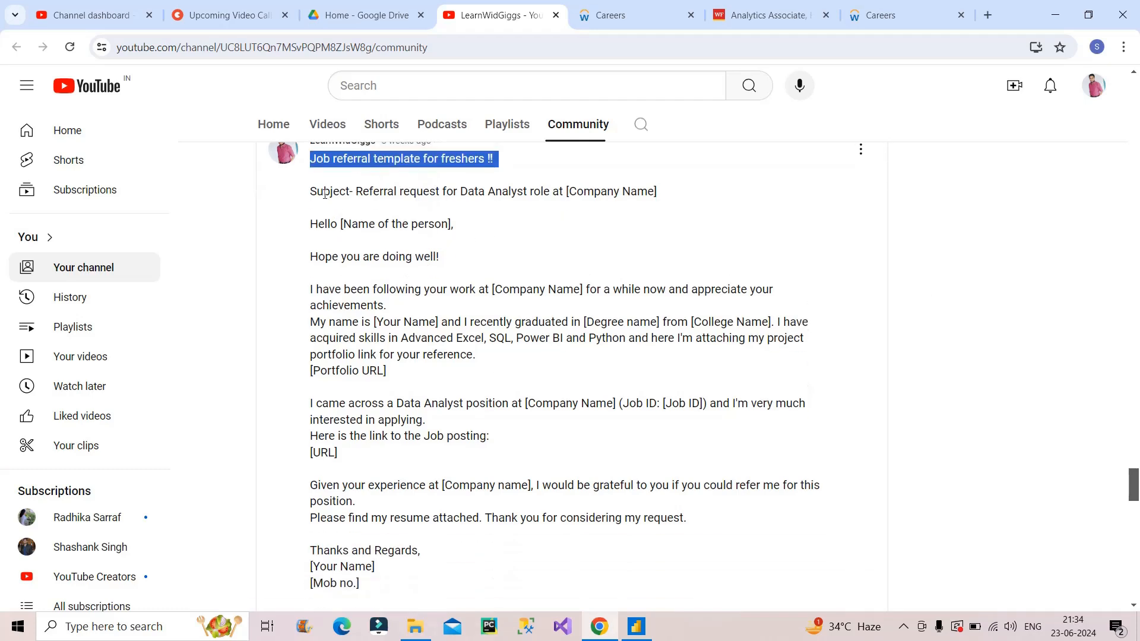
drag(322, 193, 659, 196)
mouse_move(310, 223)
mouse_down()
mouse_move(366, 416)
mouse_move(406, 451)
mouse_up()
click(405, 452)
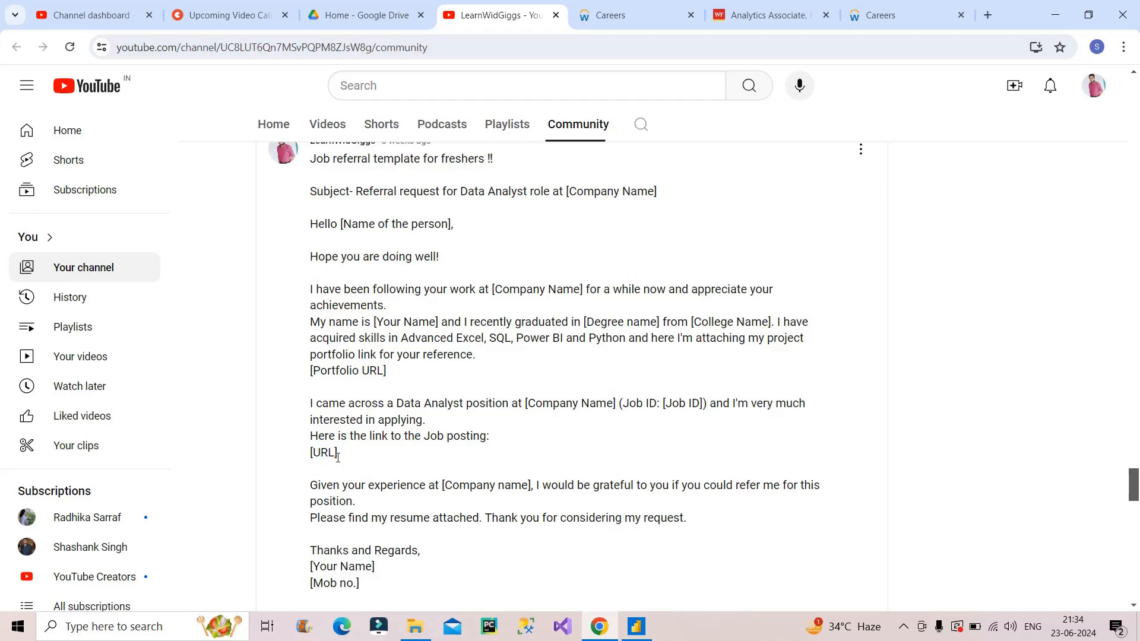
drag(339, 453, 311, 453)
drag(701, 405, 650, 404)
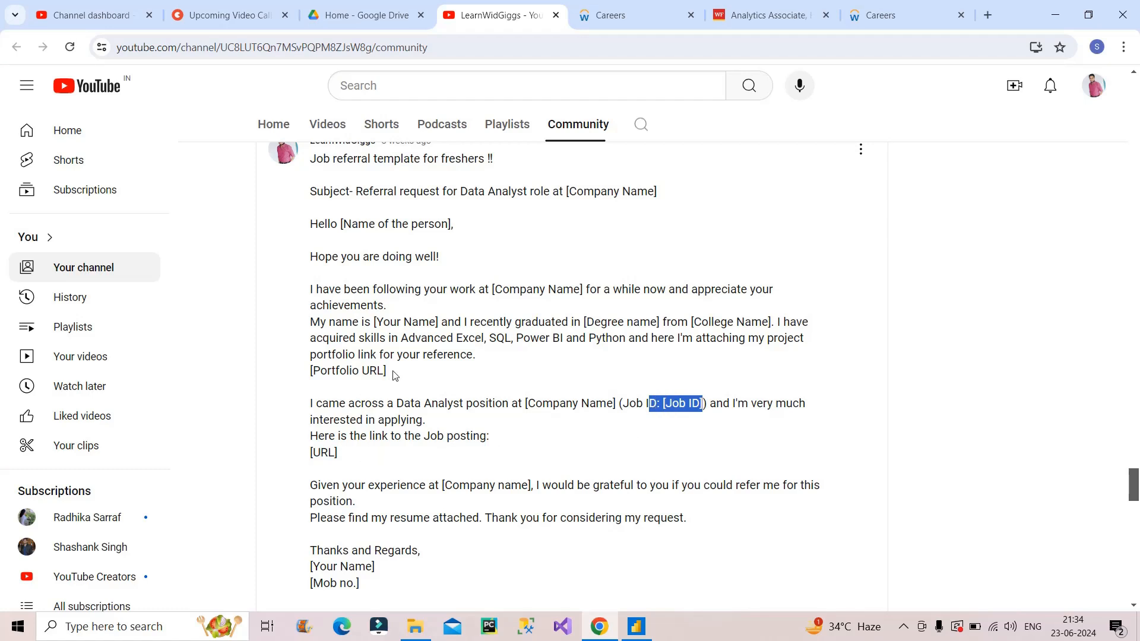
drag(388, 372, 312, 372)
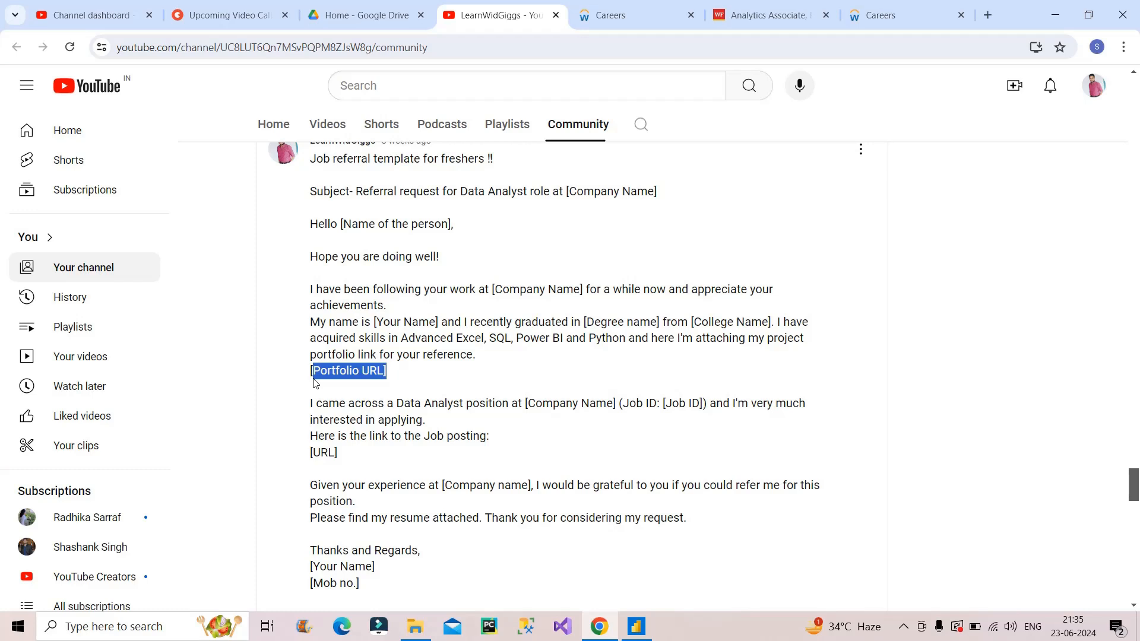
click(314, 383)
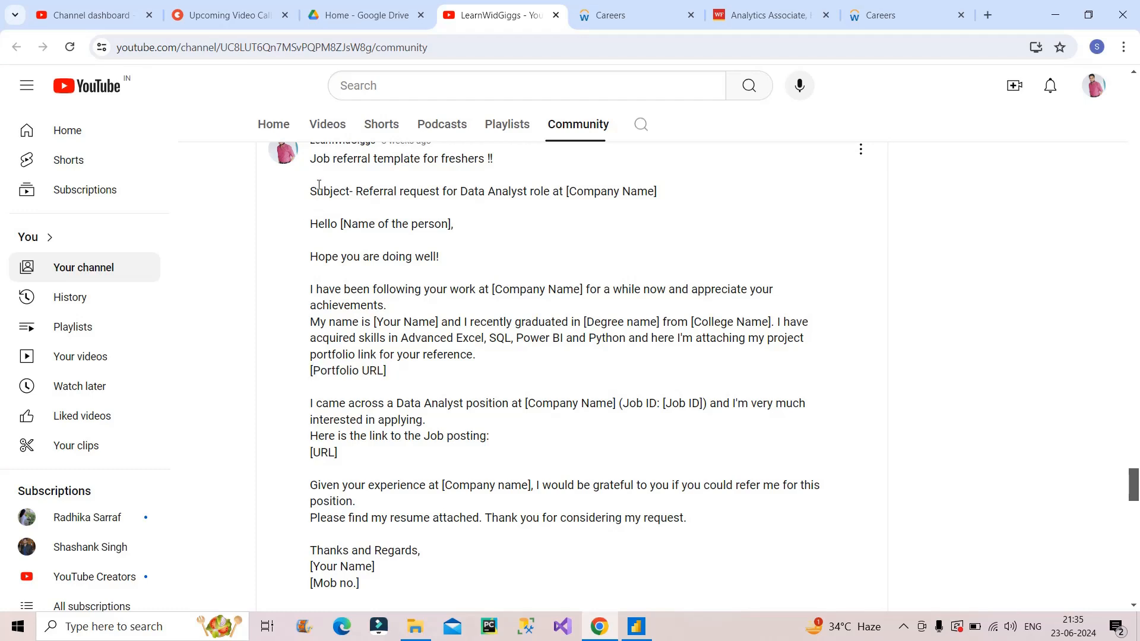
mouse_move(311, 191)
mouse_down()
mouse_move(435, 392)
mouse_move(522, 586)
mouse_up()
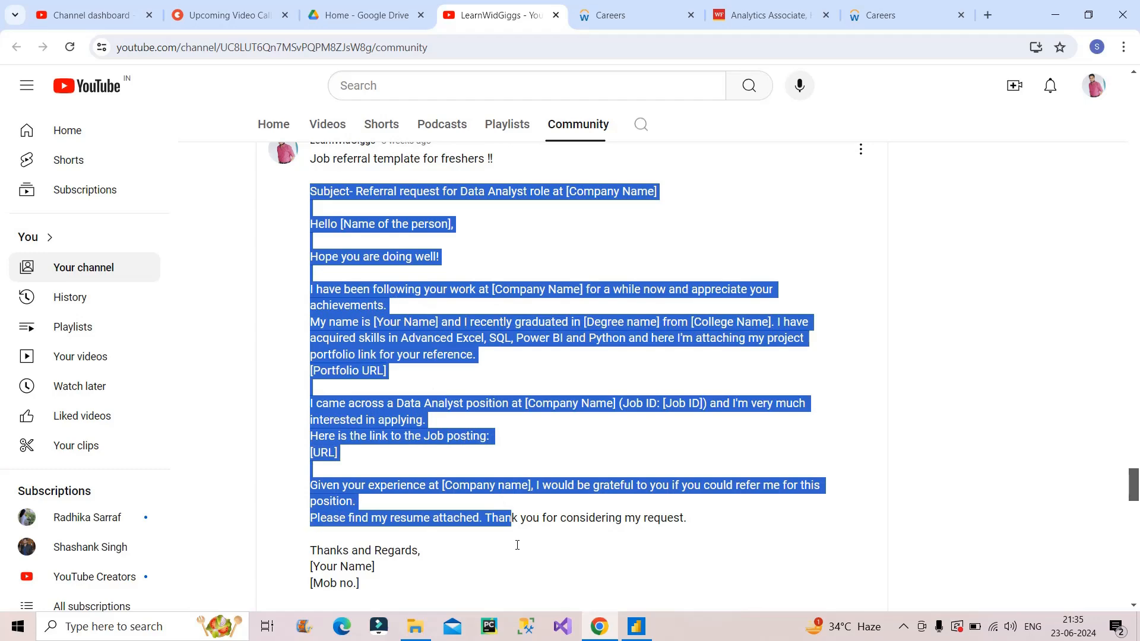
click(521, 586)
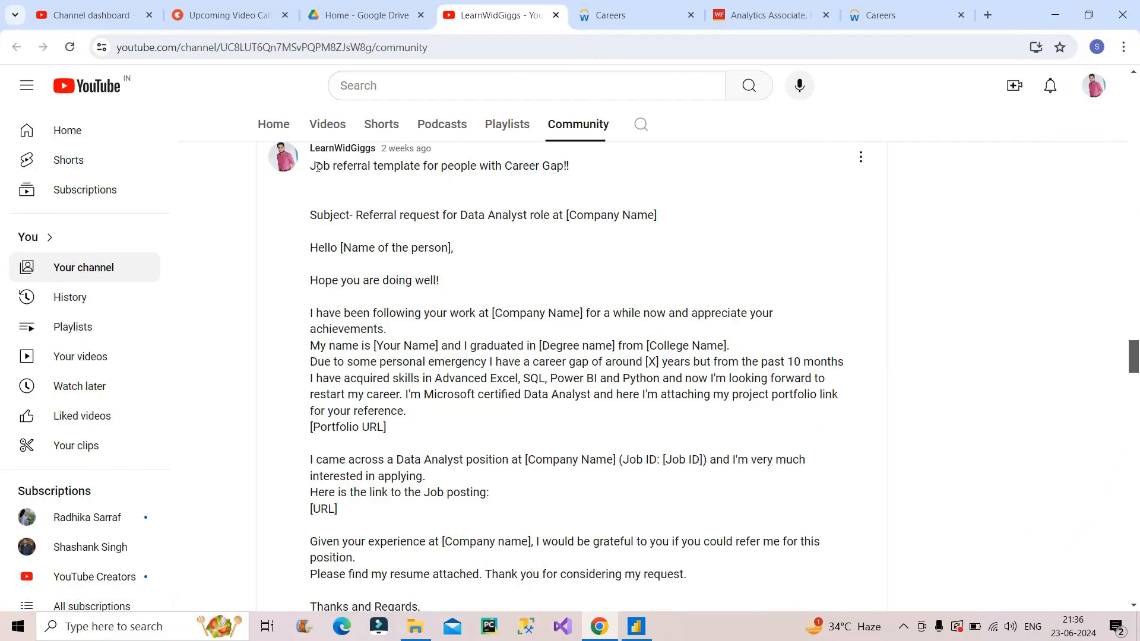
- Highlight the career-gap referral template and its explanatory paragraph on the YouTube post
drag(314, 166, 451, 510)
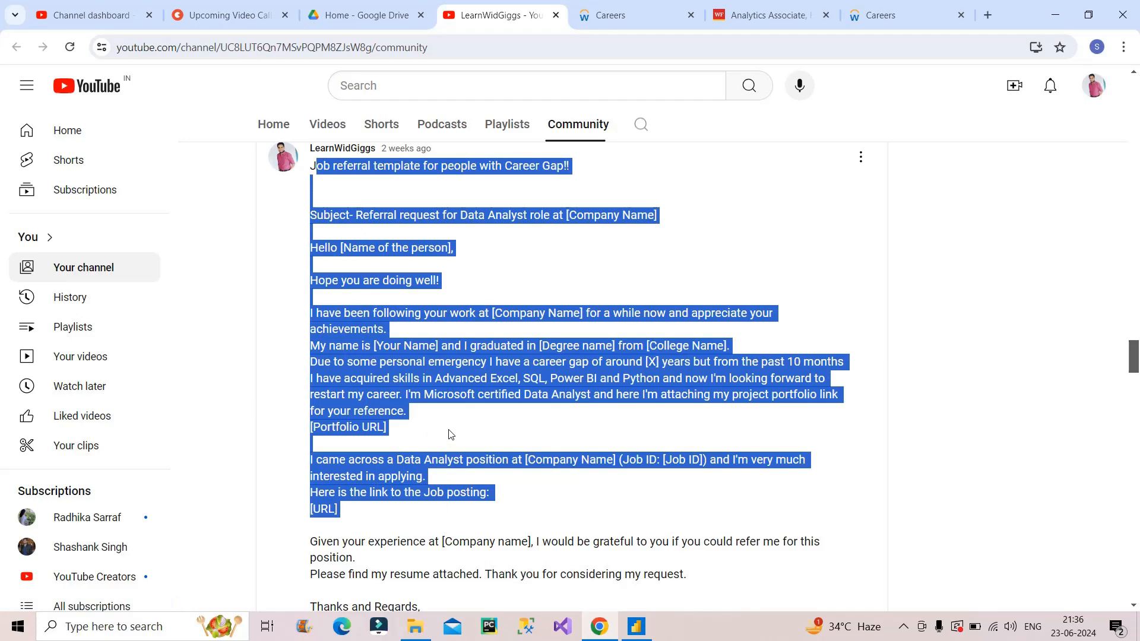
click(448, 429)
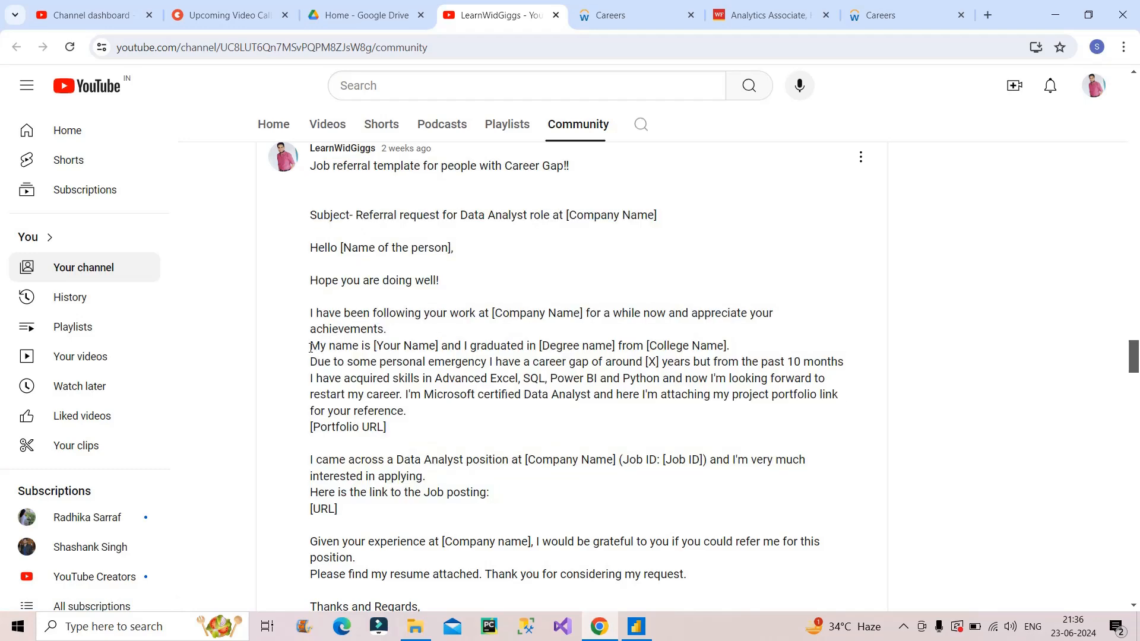
drag(311, 345, 392, 427)
click(473, 421)
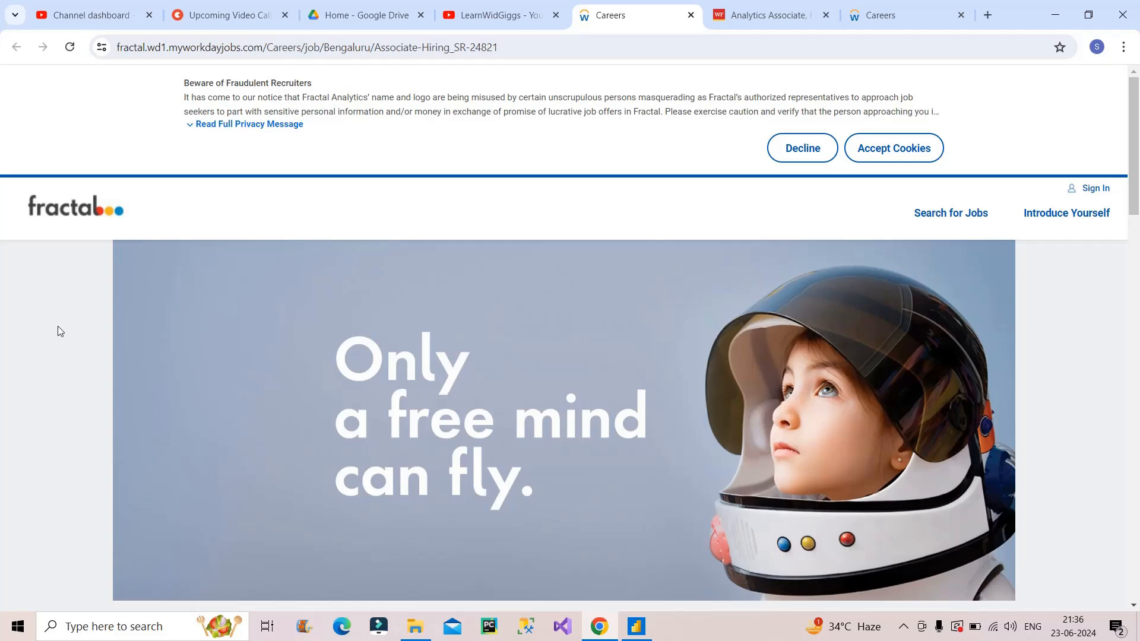
scroll(58, 326, down, 5)
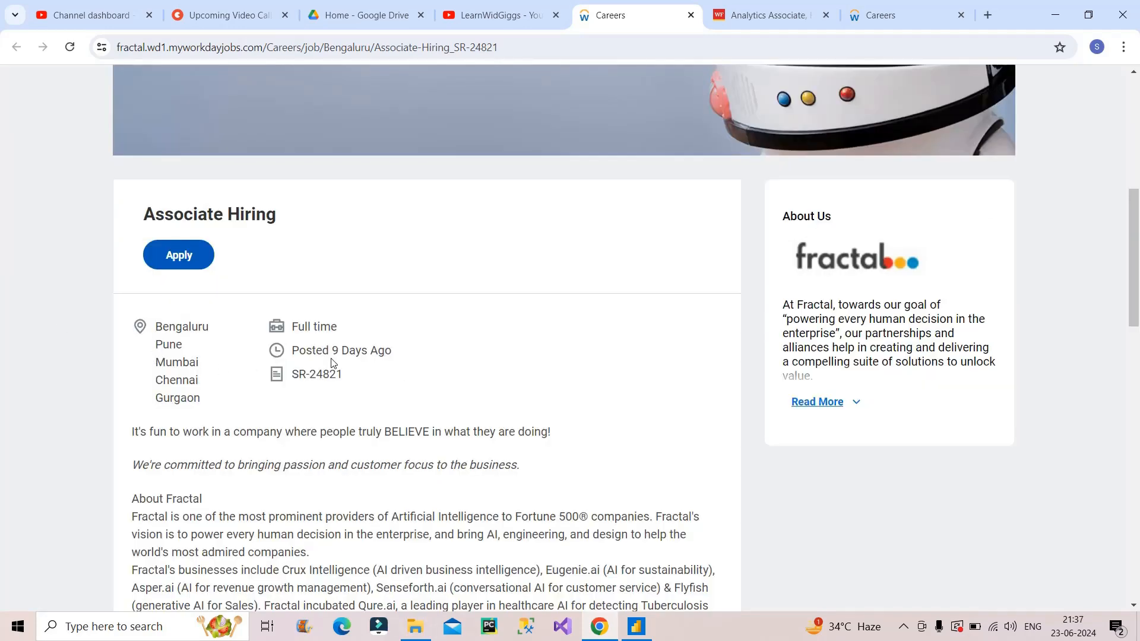
- Highlight Fractal job ID SR-24821, the BSc/BCA/MCA degrees and the Batch of 2023/2024 requirement
mouse_move(393, 349)
mouse_down()
mouse_move(341, 350)
mouse_move(290, 374)
mouse_up()
click(375, 437)
scroll(375, 436, down, 10)
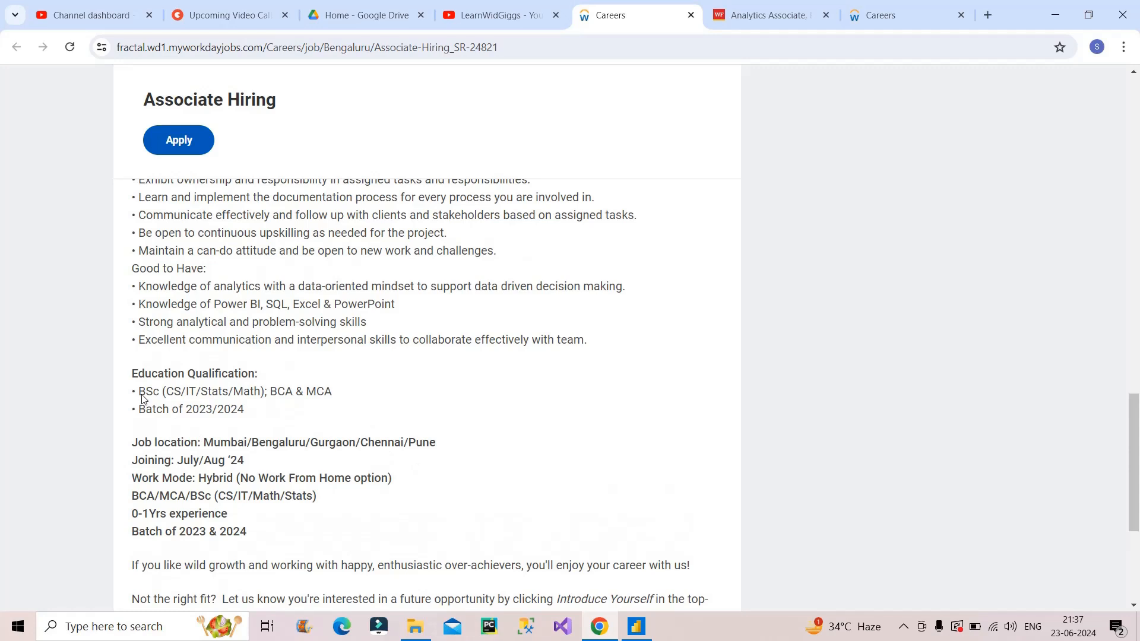
drag(139, 391, 161, 392)
double_click(278, 391)
double_click(317, 391)
drag(144, 409, 243, 412)
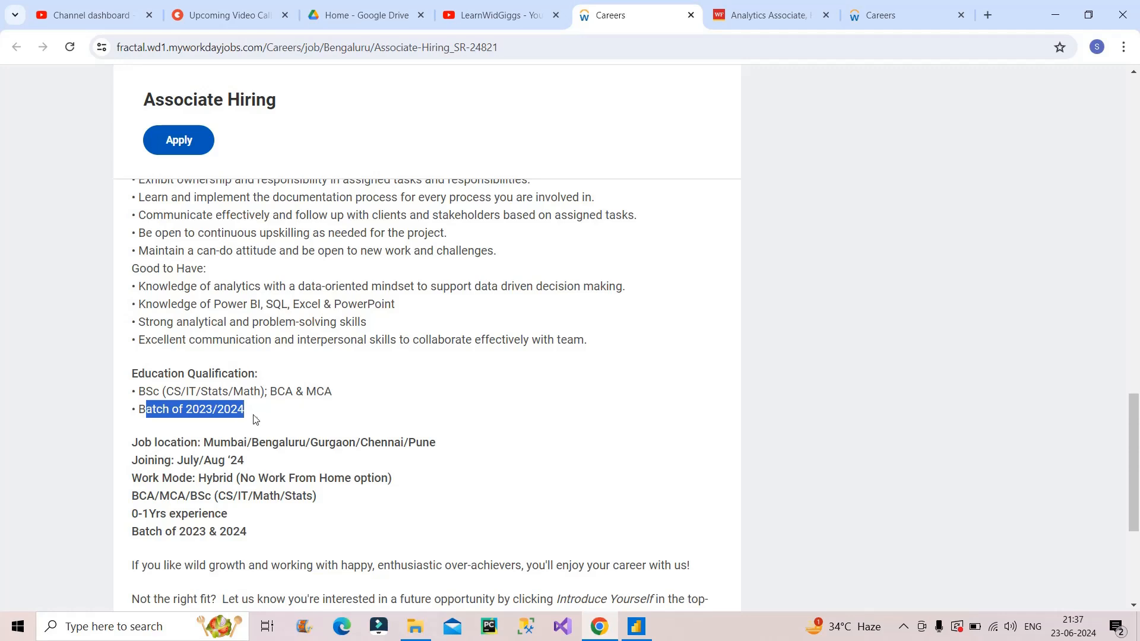
click(255, 416)
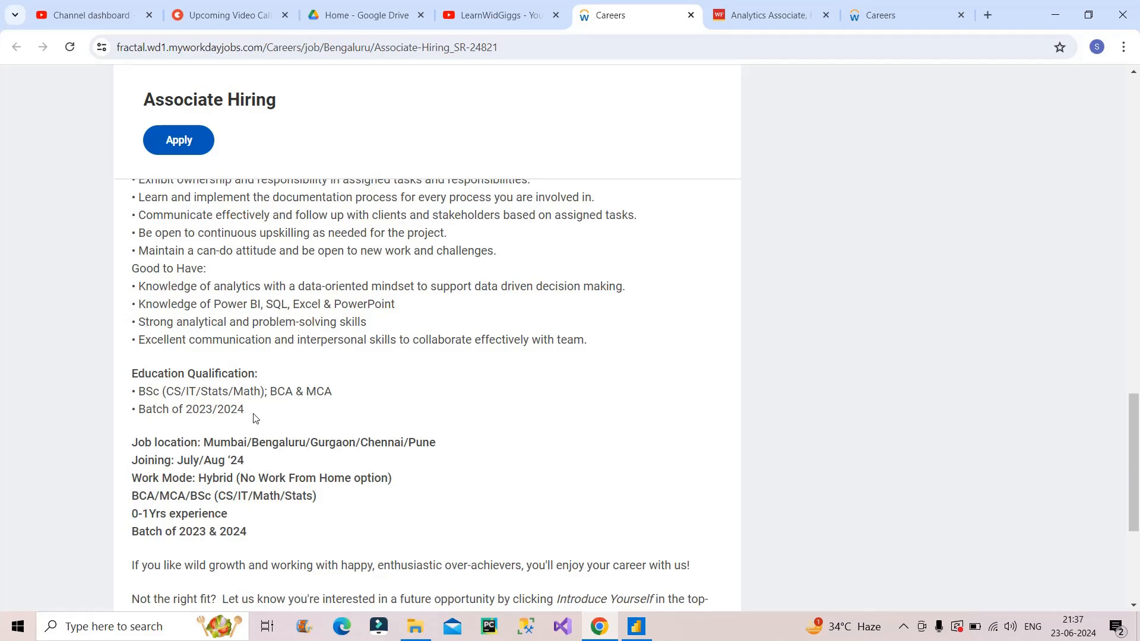
- Highlight the 0-1 Yrs experience, Hybrid work mode and Power BI, SQL, Excel & PowerPoint skills
drag(132, 515, 229, 516)
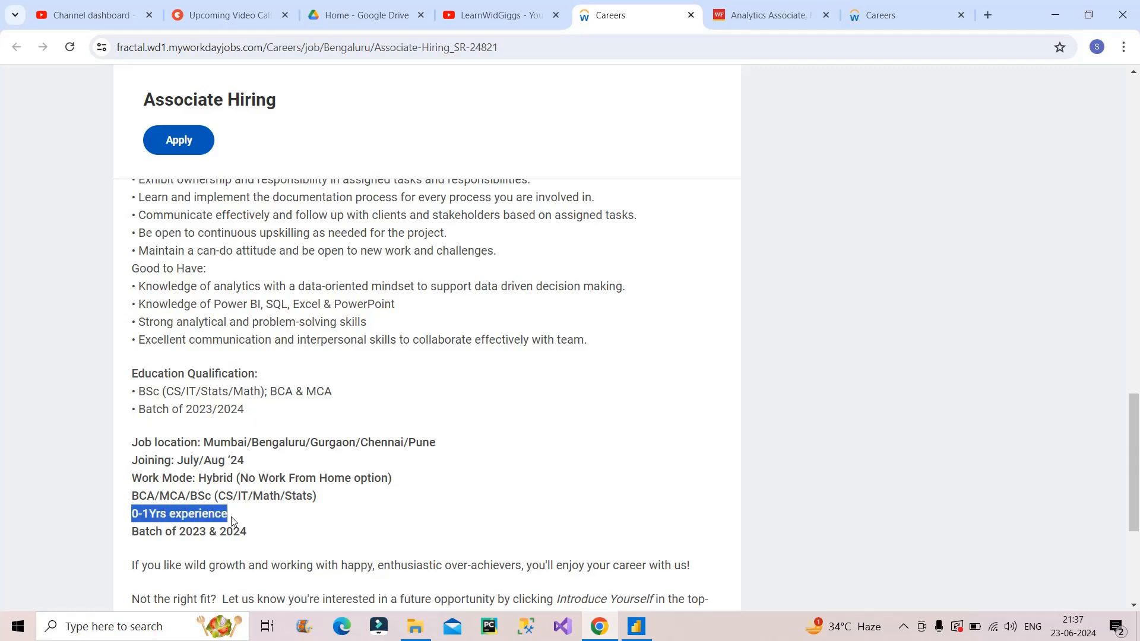
double_click(214, 478)
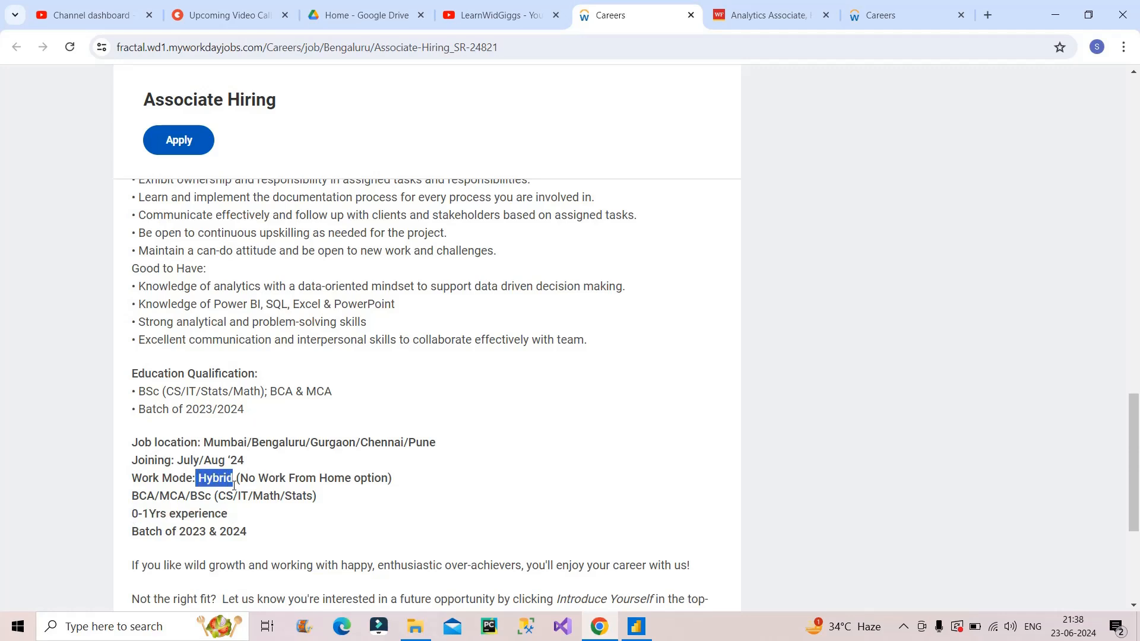
click(235, 483)
drag(214, 304, 400, 311)
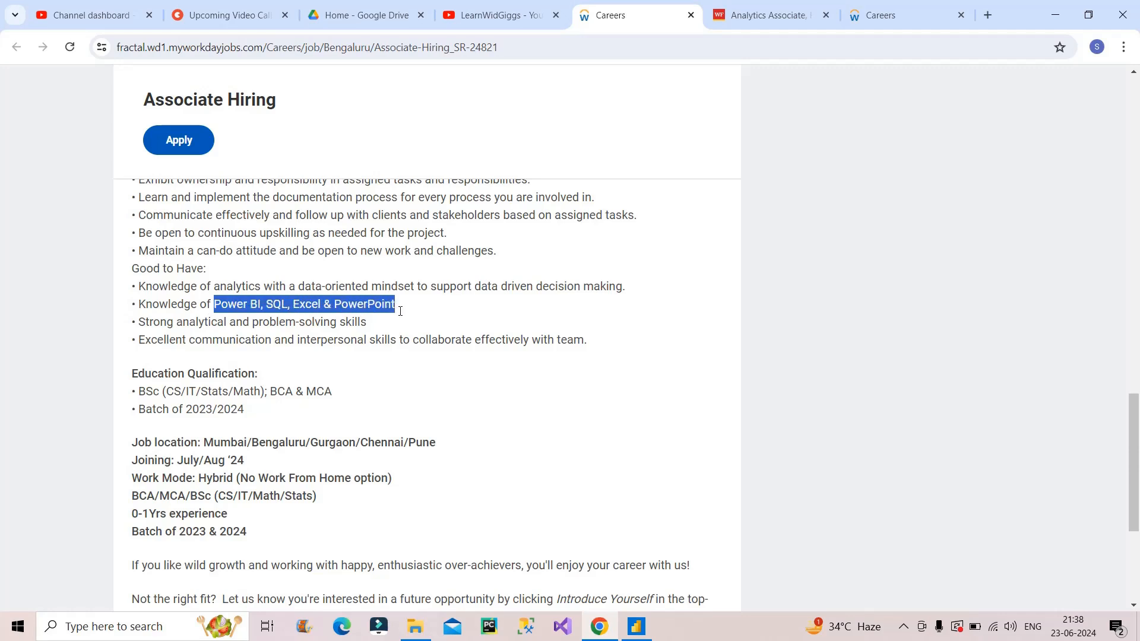
click(362, 403)
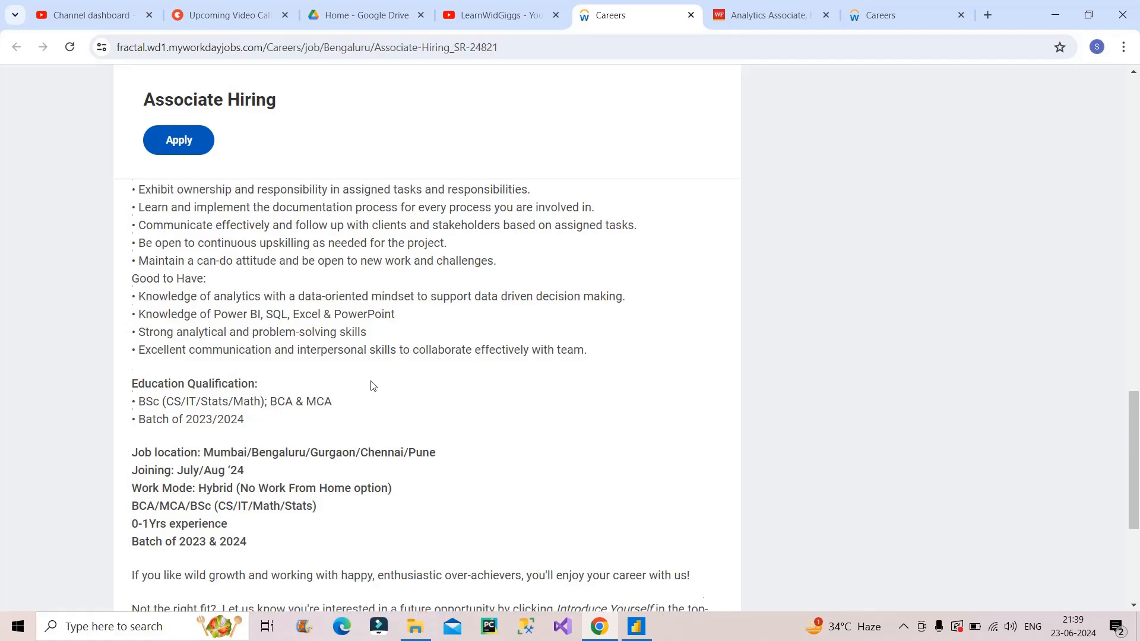
scroll(361, 404, up, 5)
scroll(383, 393, up, 5)
scroll(385, 387, up, 3)
scroll(383, 387, up, 3)
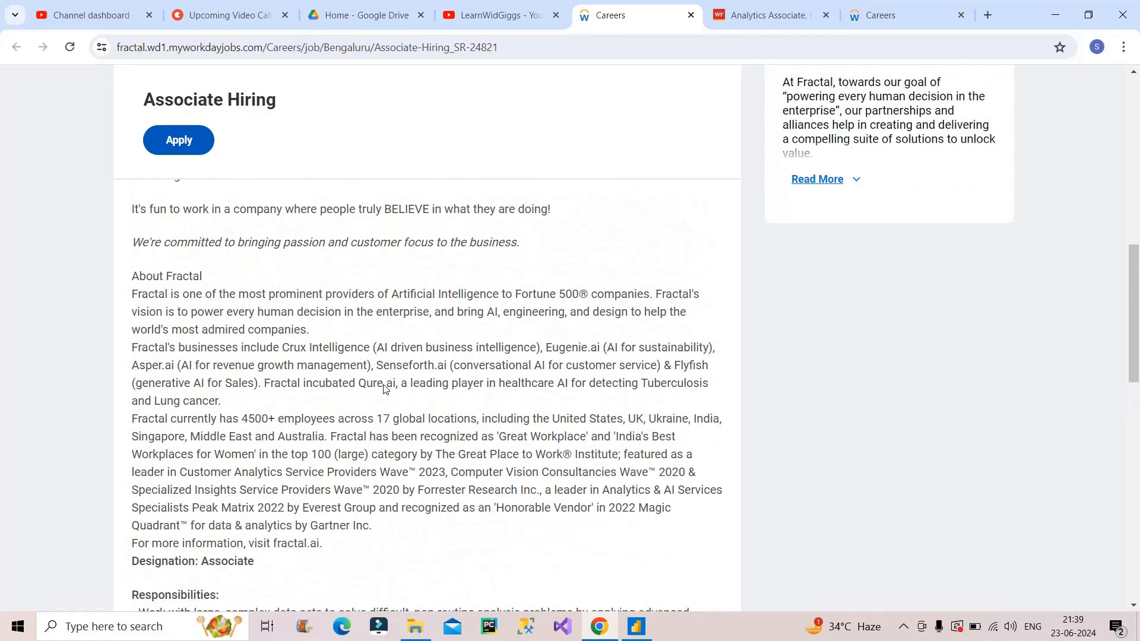
scroll(383, 387, down, 2)
scroll(383, 388, down, 5)
scroll(384, 387, down, 2)
scroll(388, 385, down, 3)
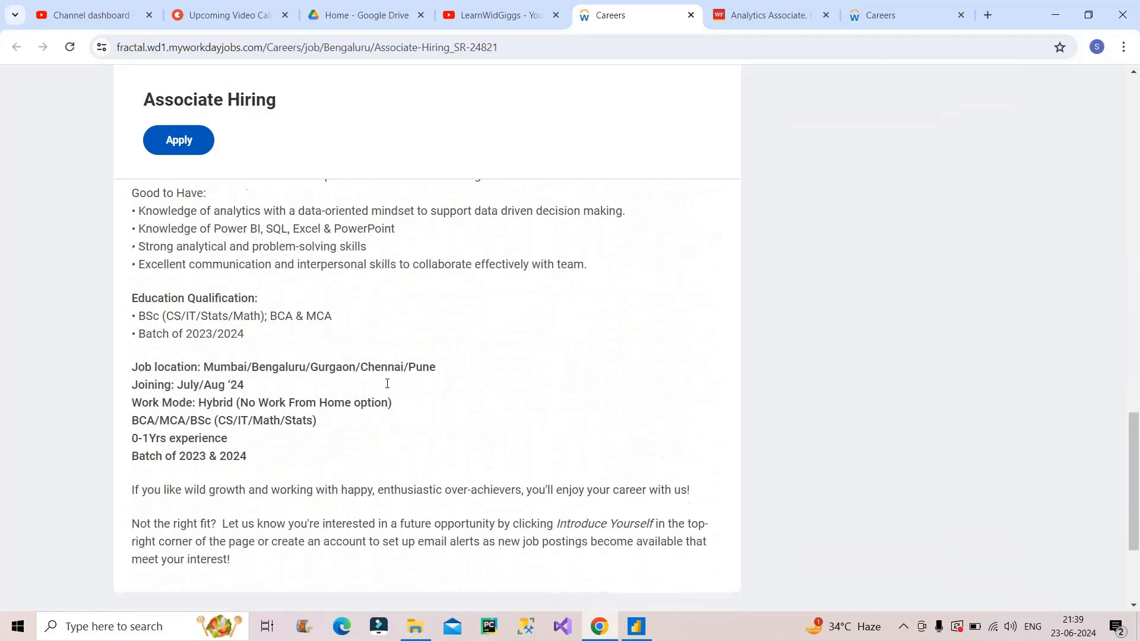
scroll(388, 384, down, 2)
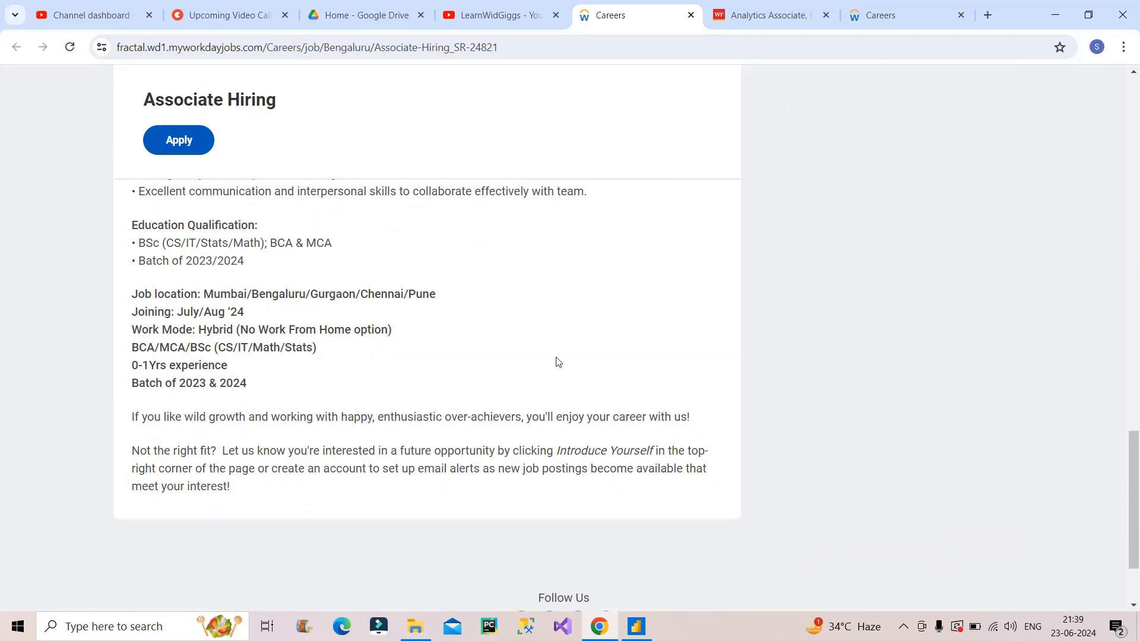
- On the PwC posting, pick out job ID 539555WD and the Business Analyst title
click(898, 15)
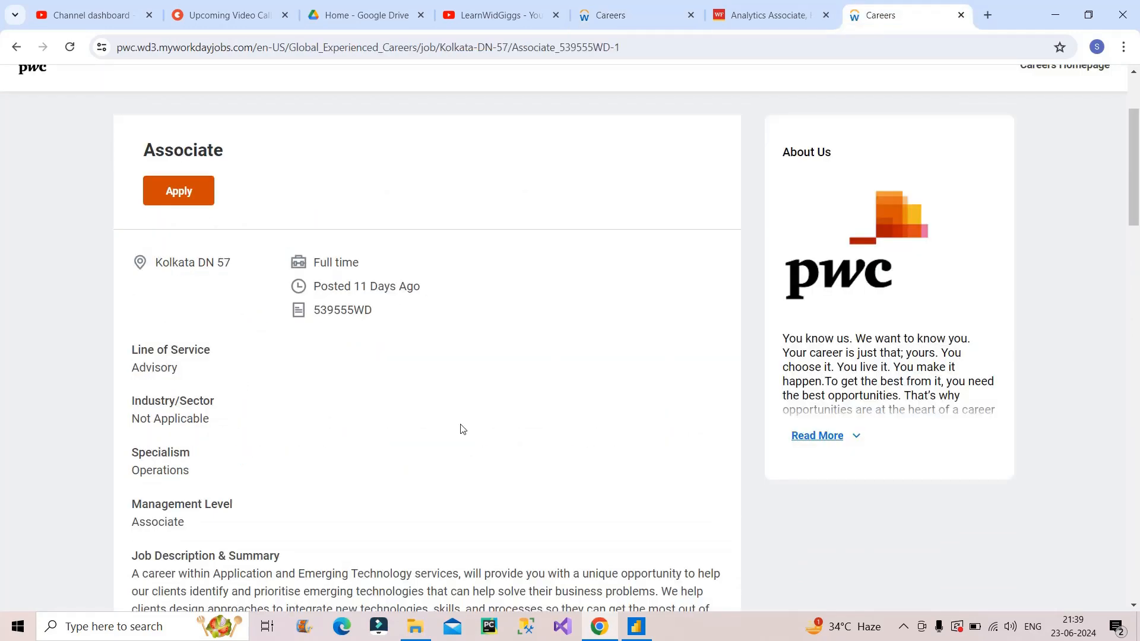
scroll(464, 427, down, 1)
mouse_move(432, 212)
mouse_down()
mouse_move(355, 212)
mouse_move(314, 237)
mouse_up()
click(382, 238)
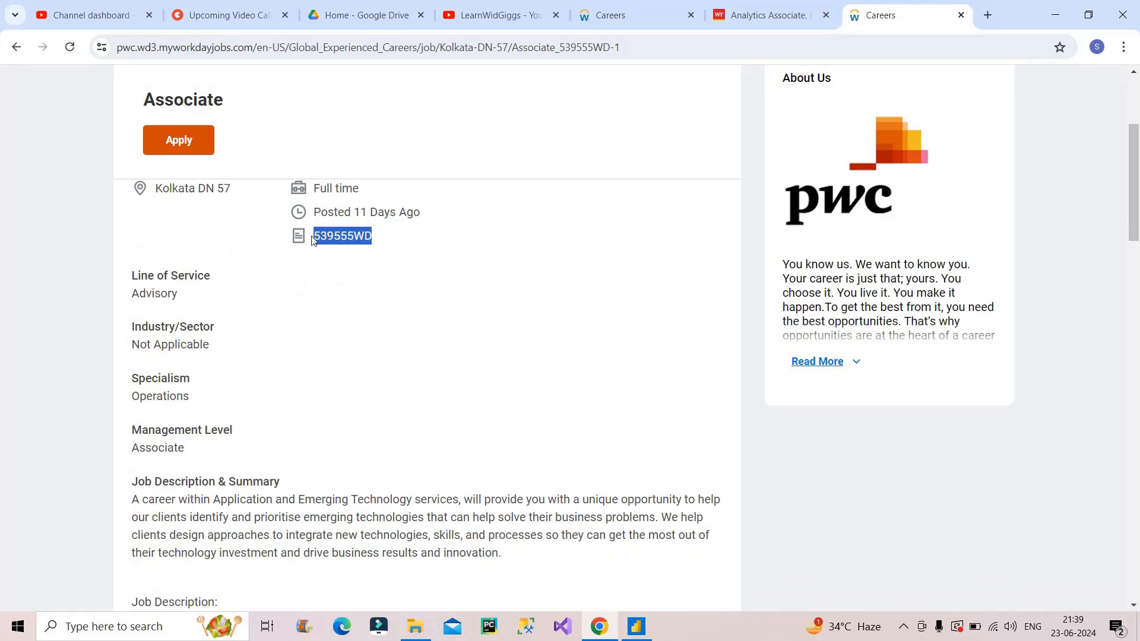
scroll(375, 329, down, 1)
scroll(374, 329, down, 2)
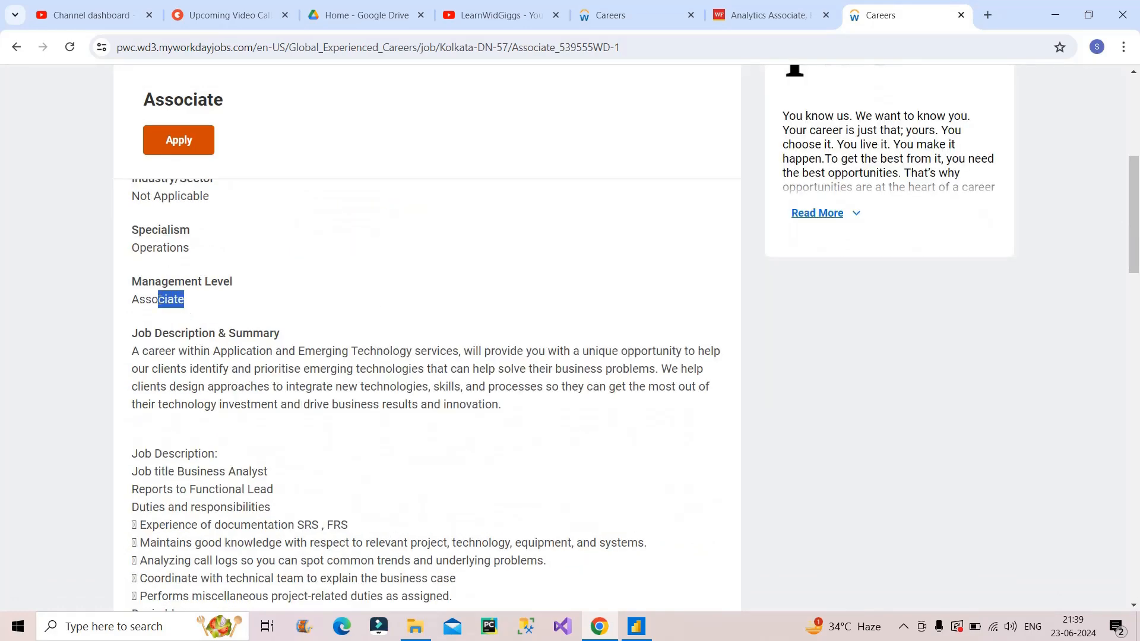
drag(183, 301, 127, 303)
scroll(268, 303, down, 3)
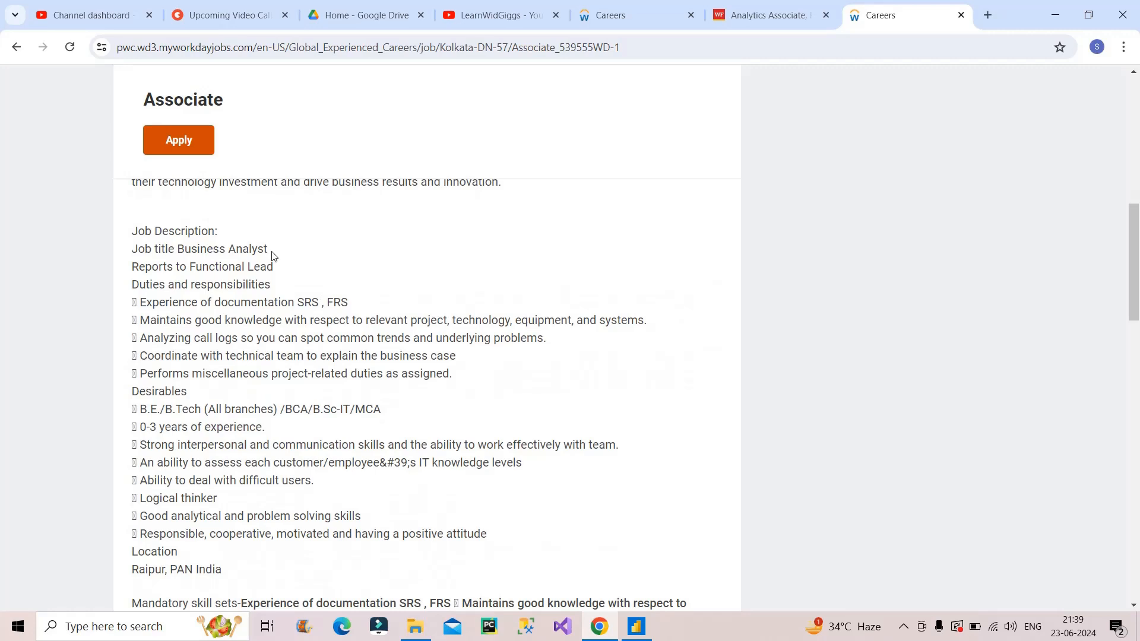
drag(267, 249, 182, 251)
click(344, 302)
- Highlight the B.Tech/BCA/B.Sc-IT/MCA degree line and the 0-3 years experience requirement
drag(160, 409, 181, 409)
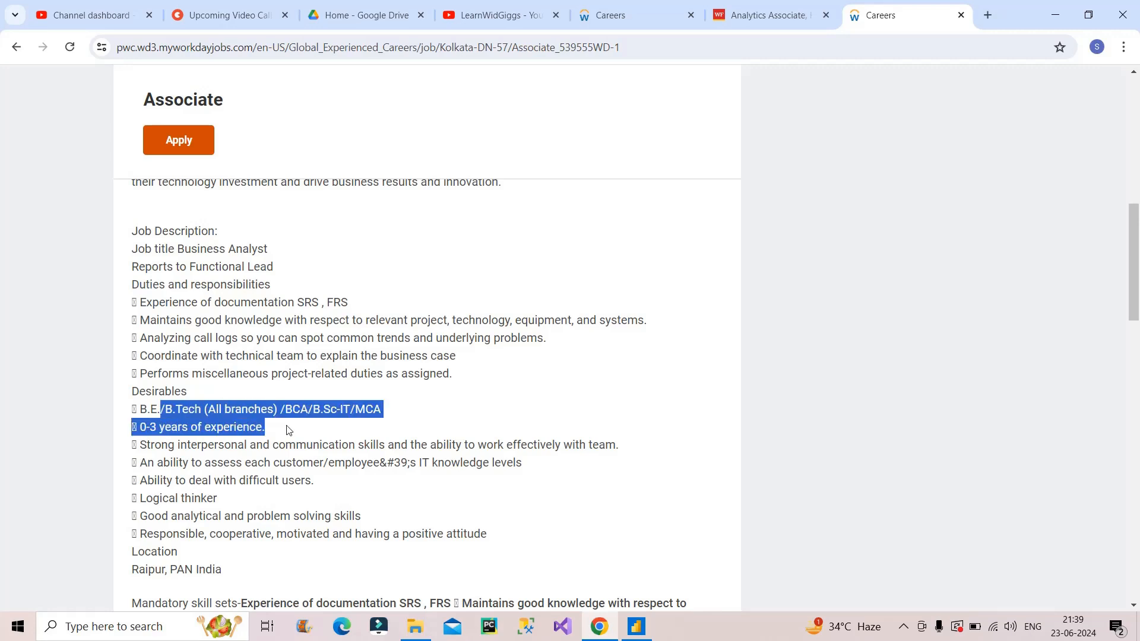
drag(288, 430, 382, 410)
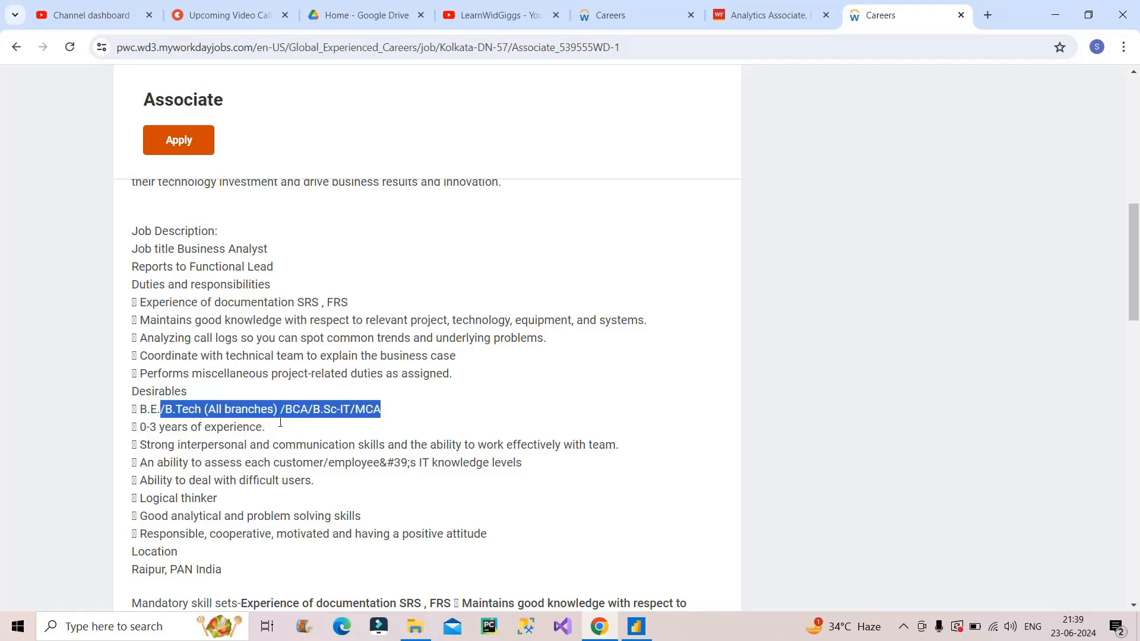
drag(146, 427, 228, 442)
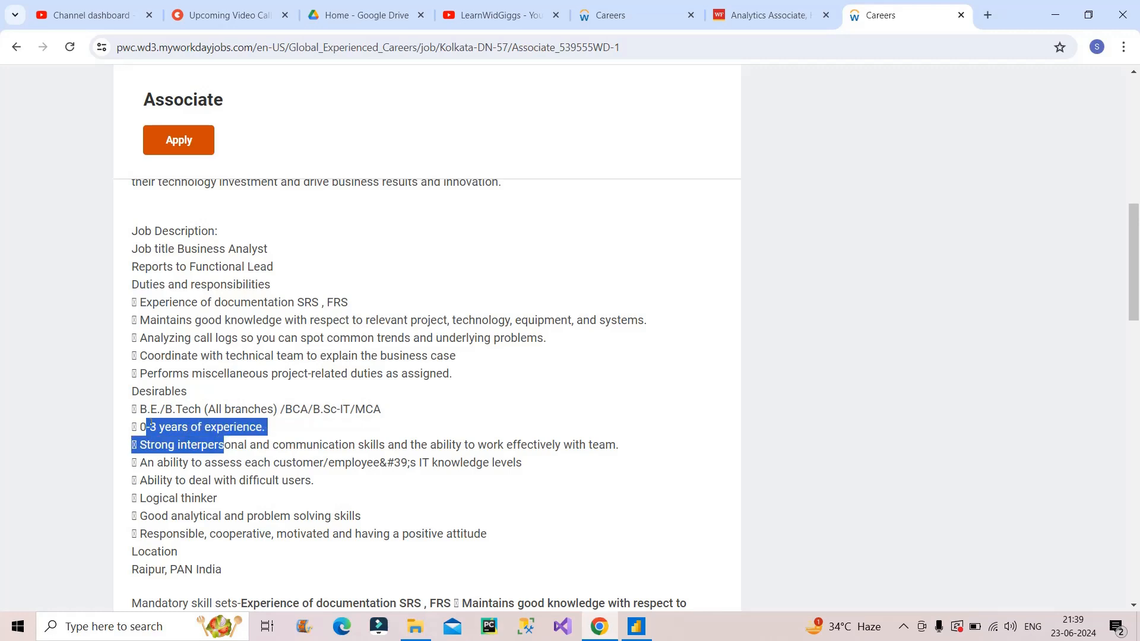
drag(139, 428, 264, 430)
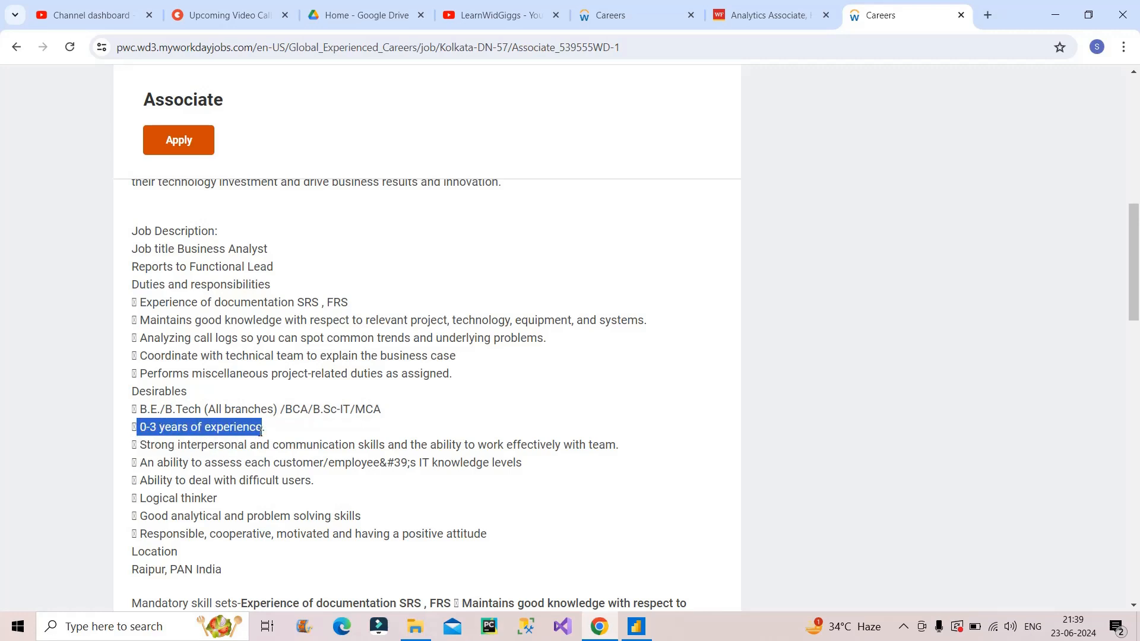
scroll(303, 435, up, 1)
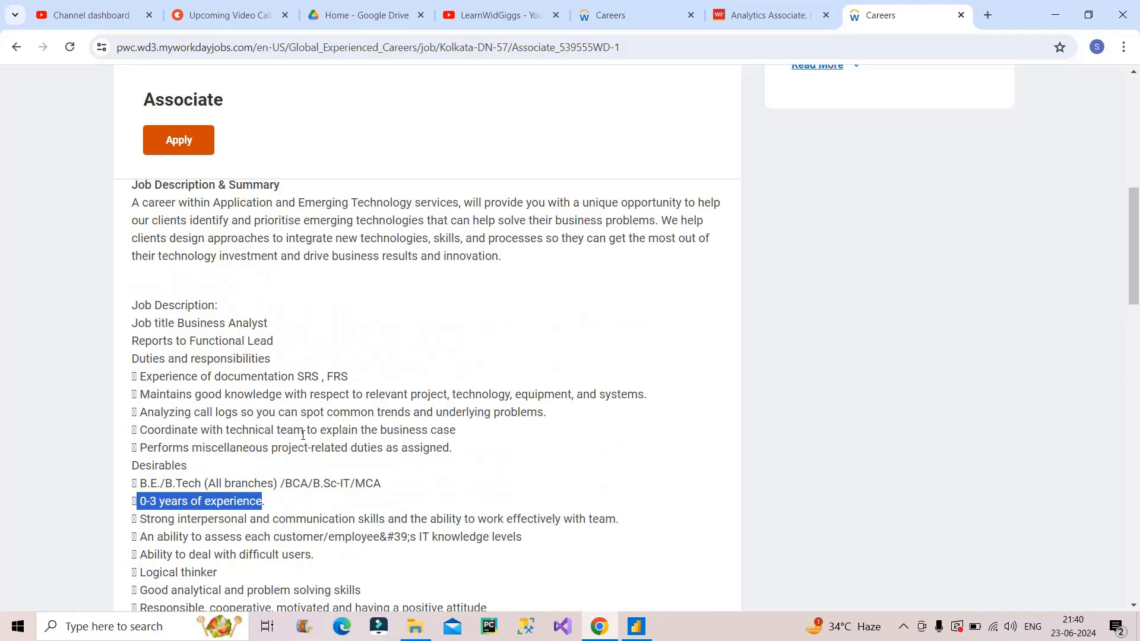
- Highlight the SRS, FRS documentation duty and the word FRS, then move to the Wells Fargo posting
drag(139, 377, 371, 382)
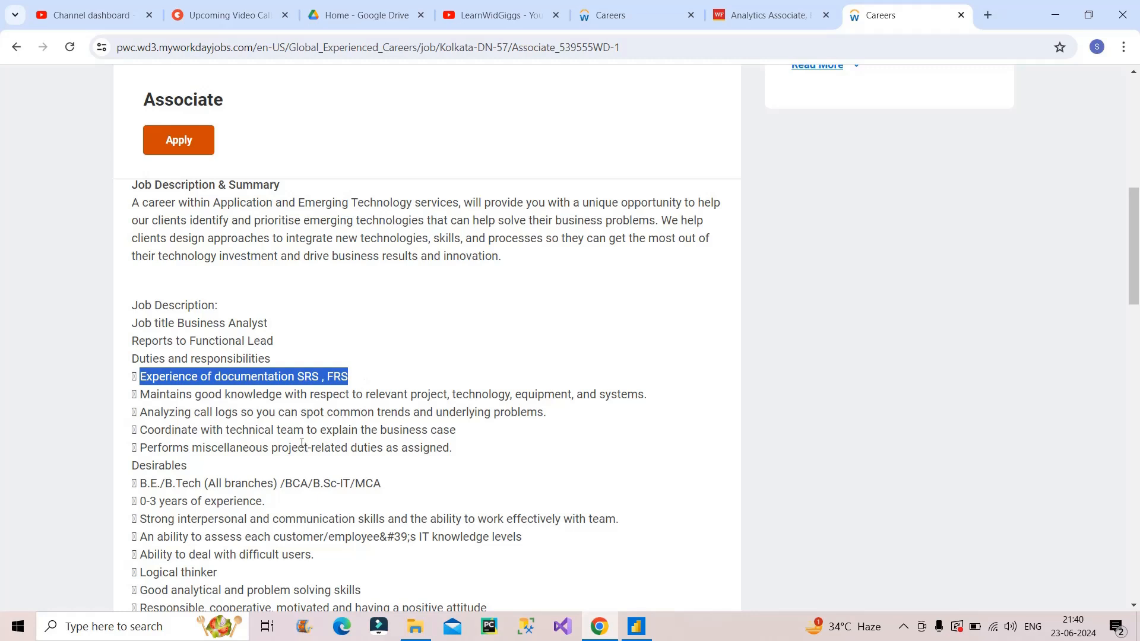
click(303, 444)
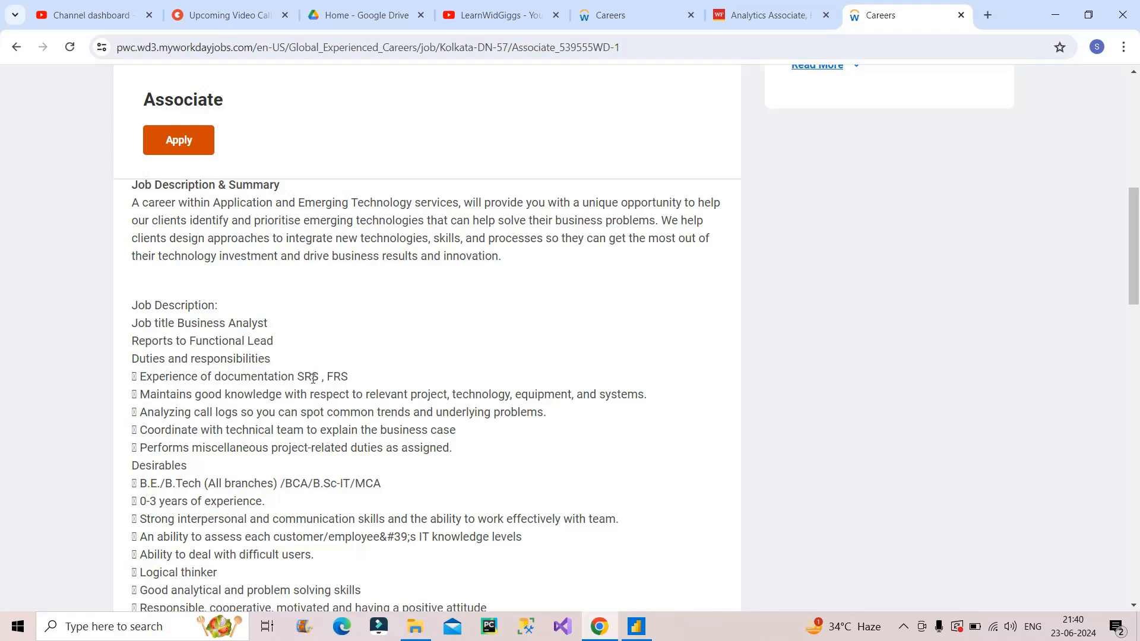
double_click(332, 377)
click(414, 412)
key(ctrl+shift+Tab)
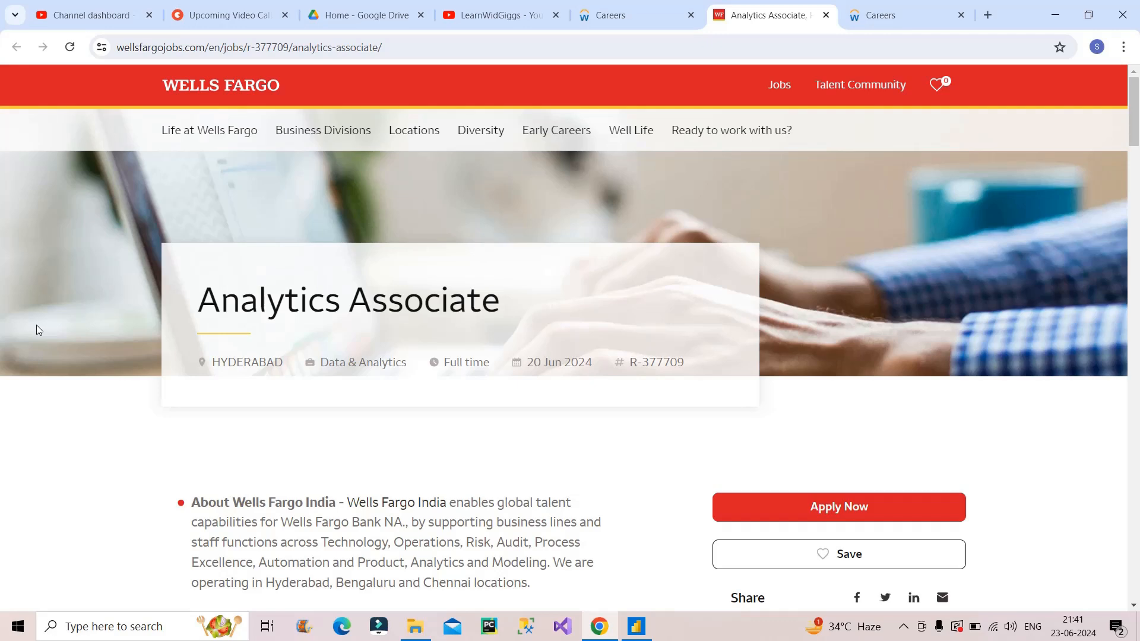
- Highlight Wells Fargo job ID R-377709 and the 6+ months Analytics experience requirement with its alternatives
drag(684, 363, 628, 362)
scroll(114, 432, down, 8)
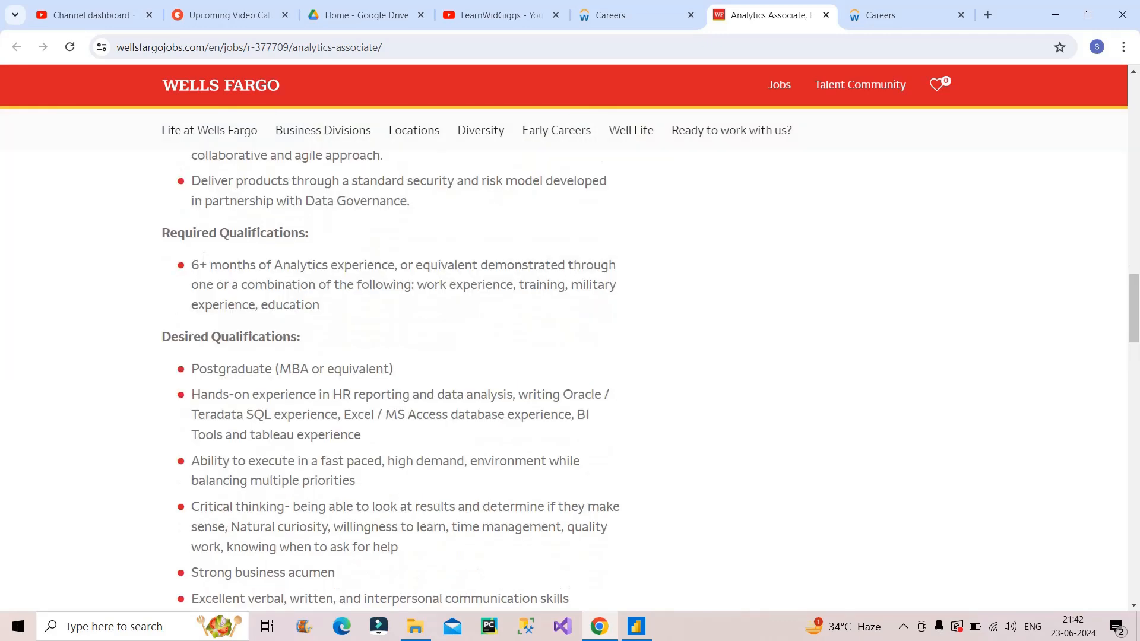
drag(193, 264, 330, 304)
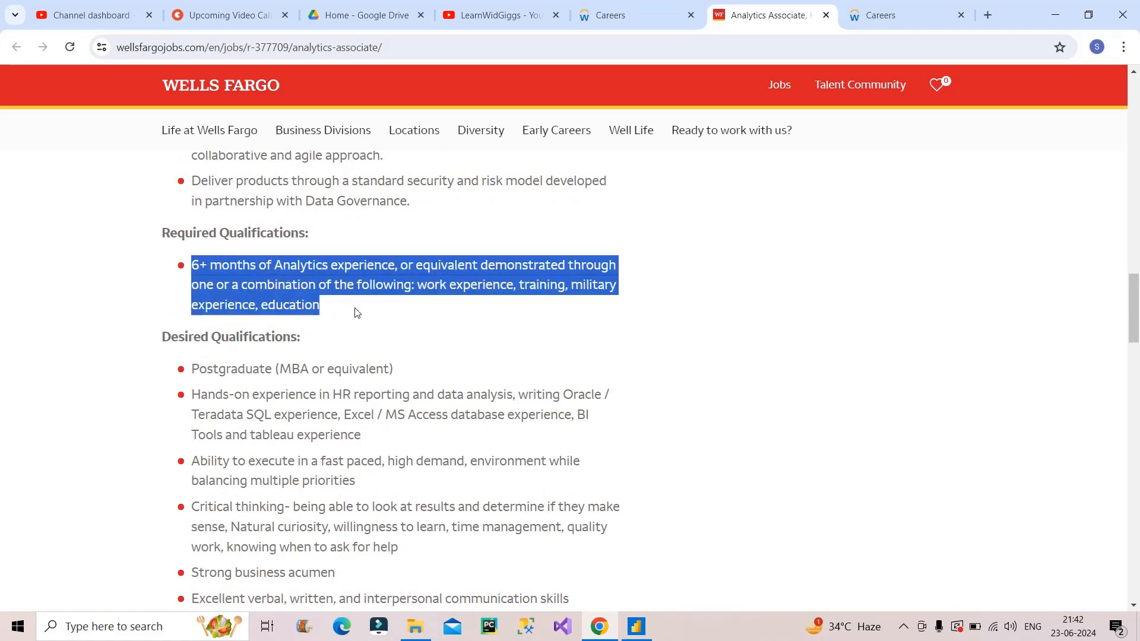
click(416, 276)
mouse_move(417, 265)
mouse_down()
mouse_move(537, 283)
mouse_move(415, 296)
mouse_move(427, 294)
mouse_up()
click(450, 284)
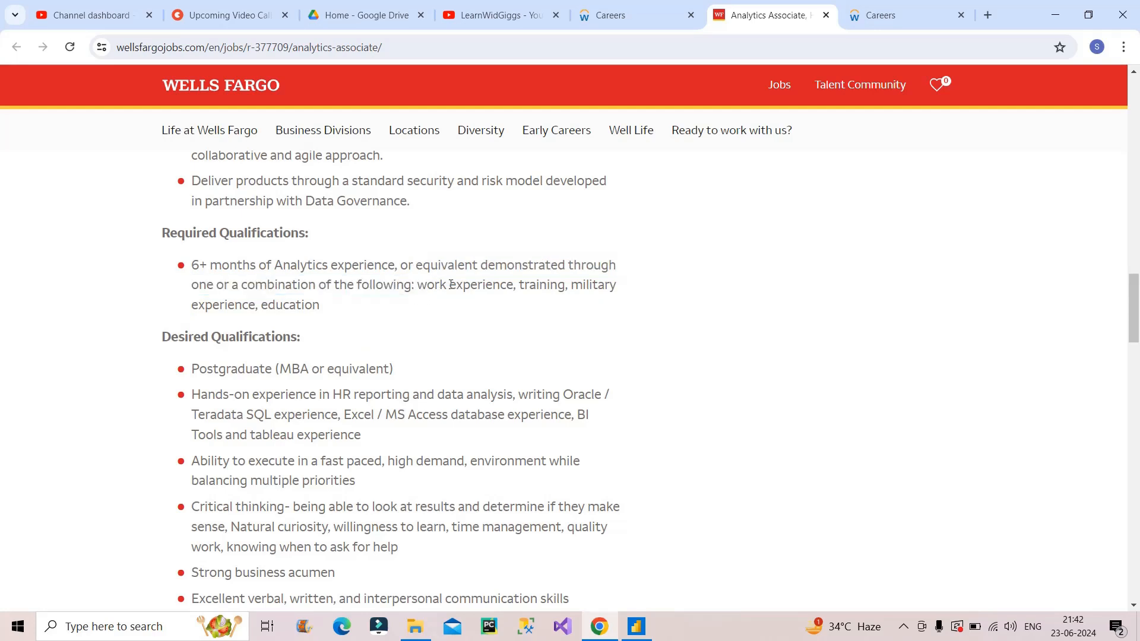
- Highlight the words training and education and the Postgraduate (MBA or equivalent) qualification
double_click(534, 284)
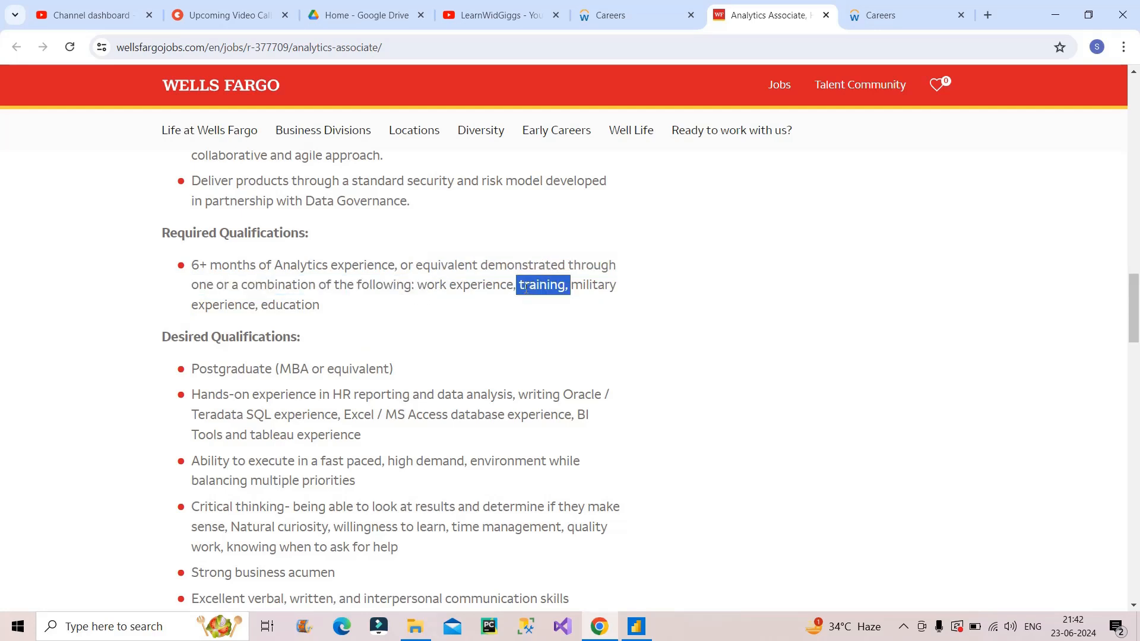
click(519, 285)
drag(520, 286, 559, 291)
click(329, 316)
drag(162, 337, 258, 336)
double_click(289, 304)
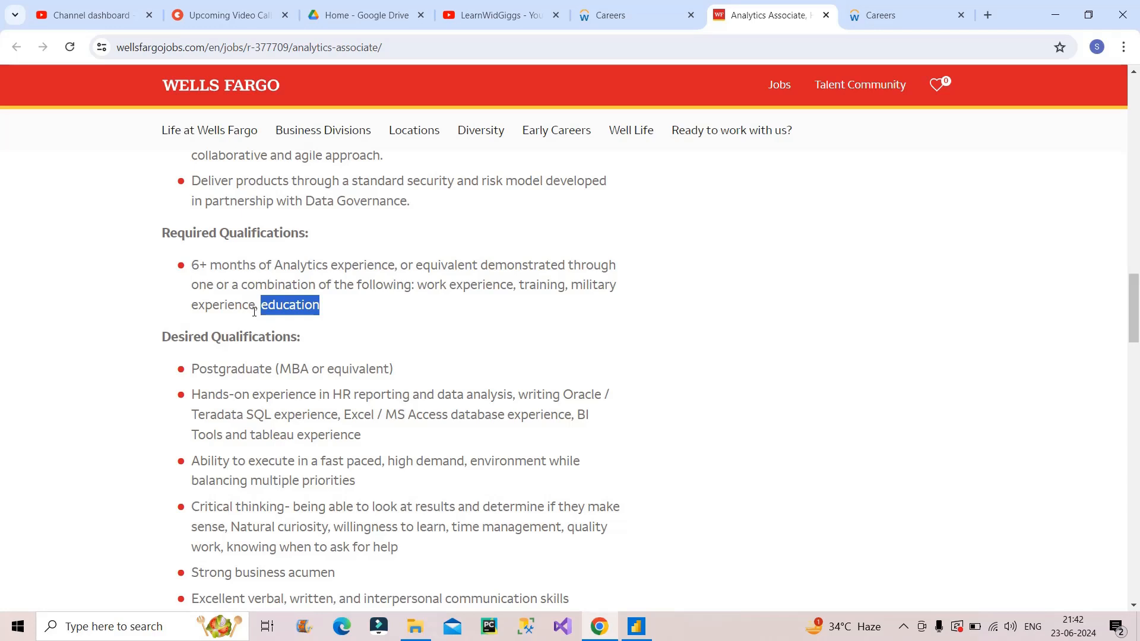
click(248, 315)
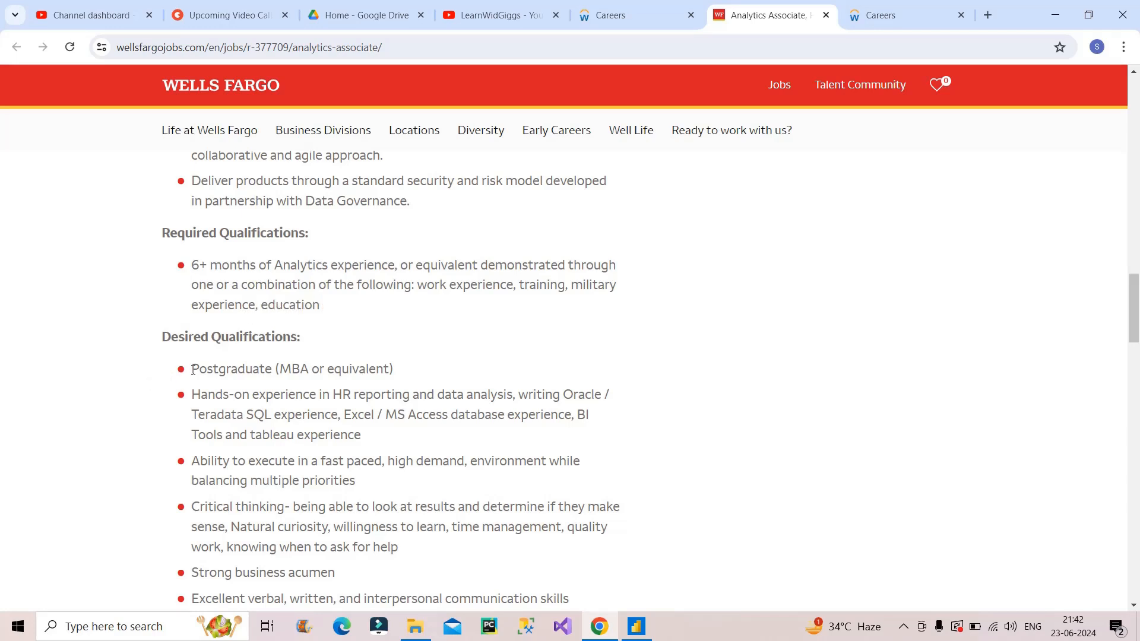
drag(192, 369, 400, 380)
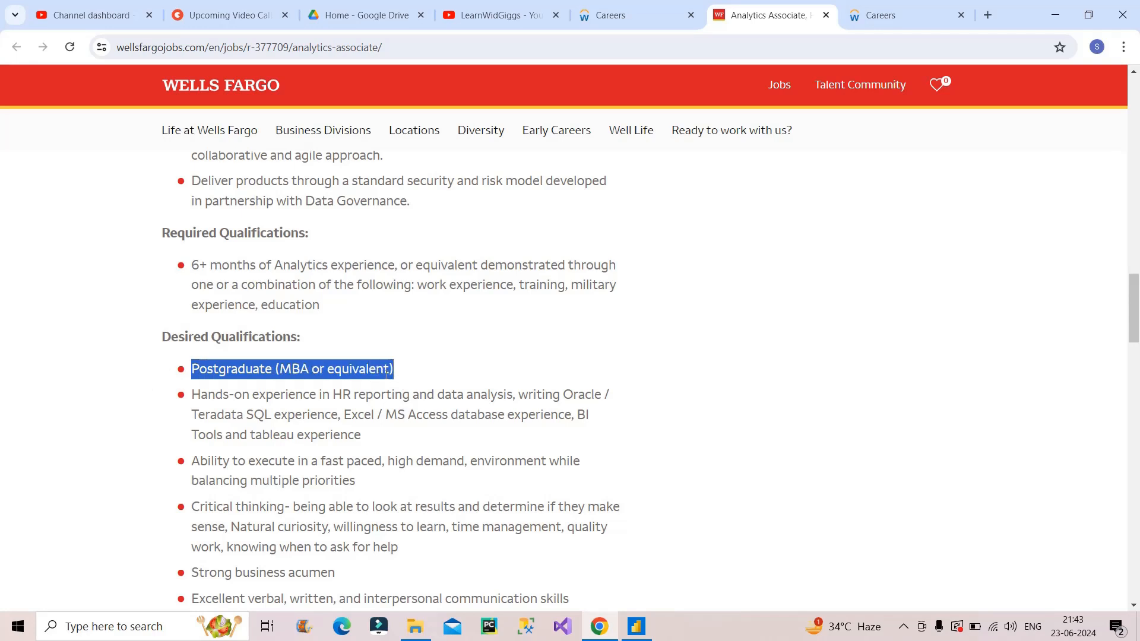
click(386, 375)
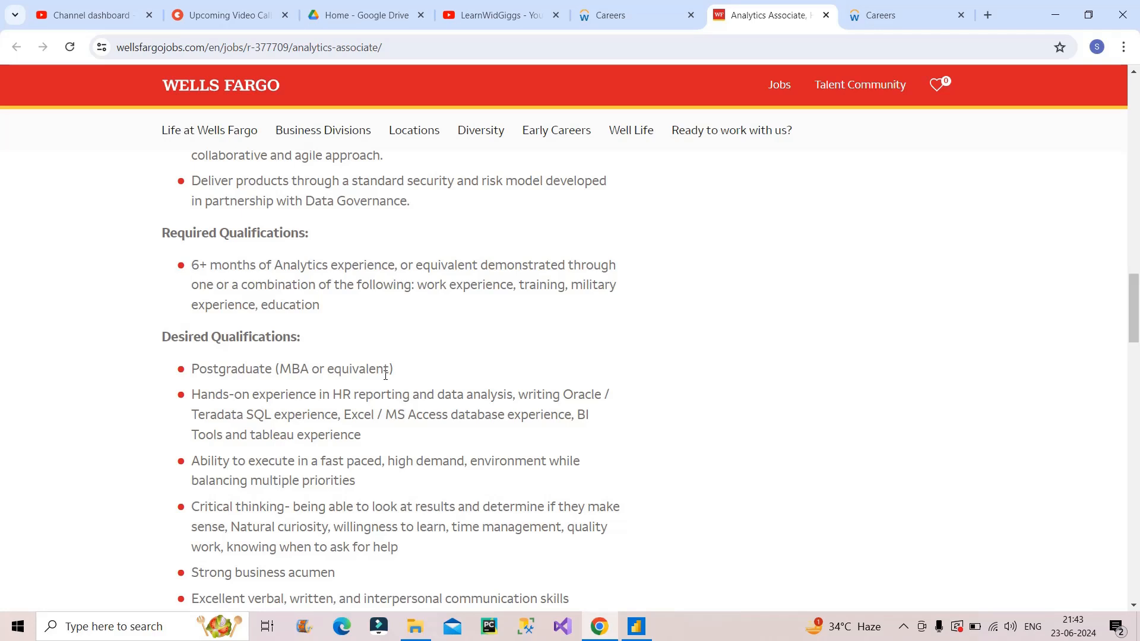
scroll(386, 375, down, 8)
- Highlight the Oracle SQL, MS Office and HR domain using Workday skill lines
mouse_move(261, 249)
mouse_down()
mouse_move(324, 251)
mouse_move(323, 272)
mouse_up()
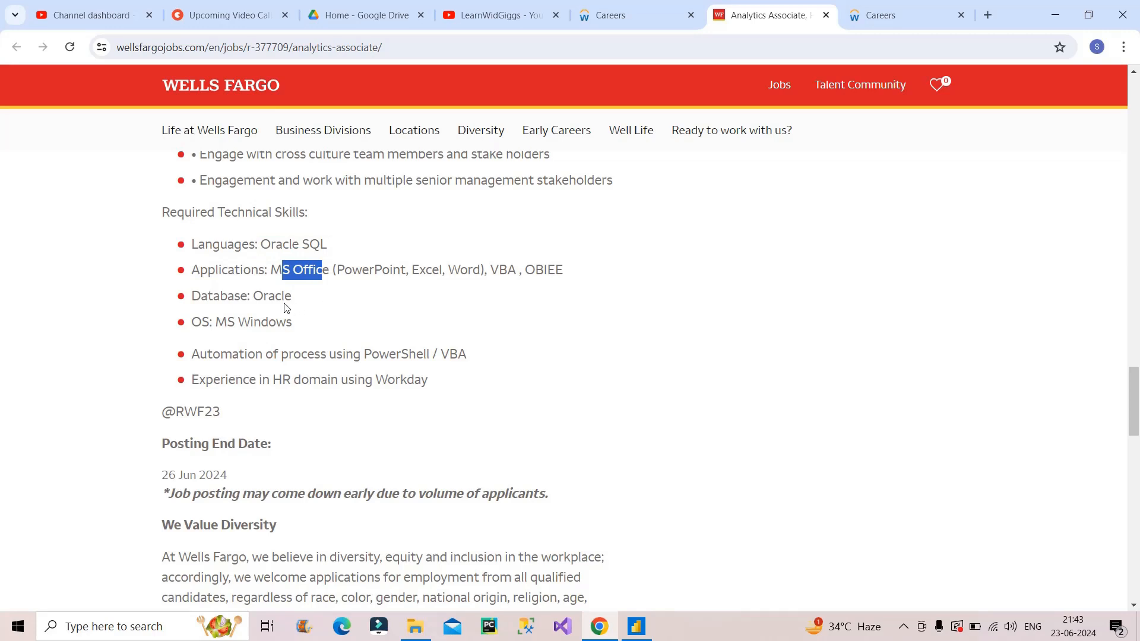
mouse_move(287, 322)
mouse_down()
mouse_move(214, 328)
mouse_move(417, 354)
mouse_up()
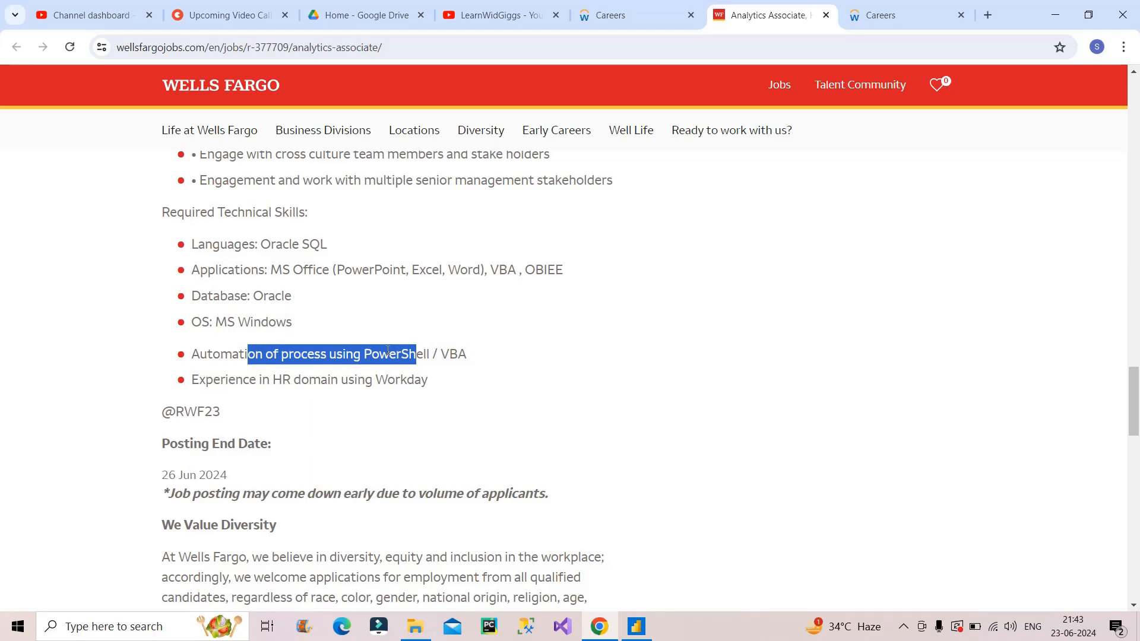
drag(252, 380, 421, 381)
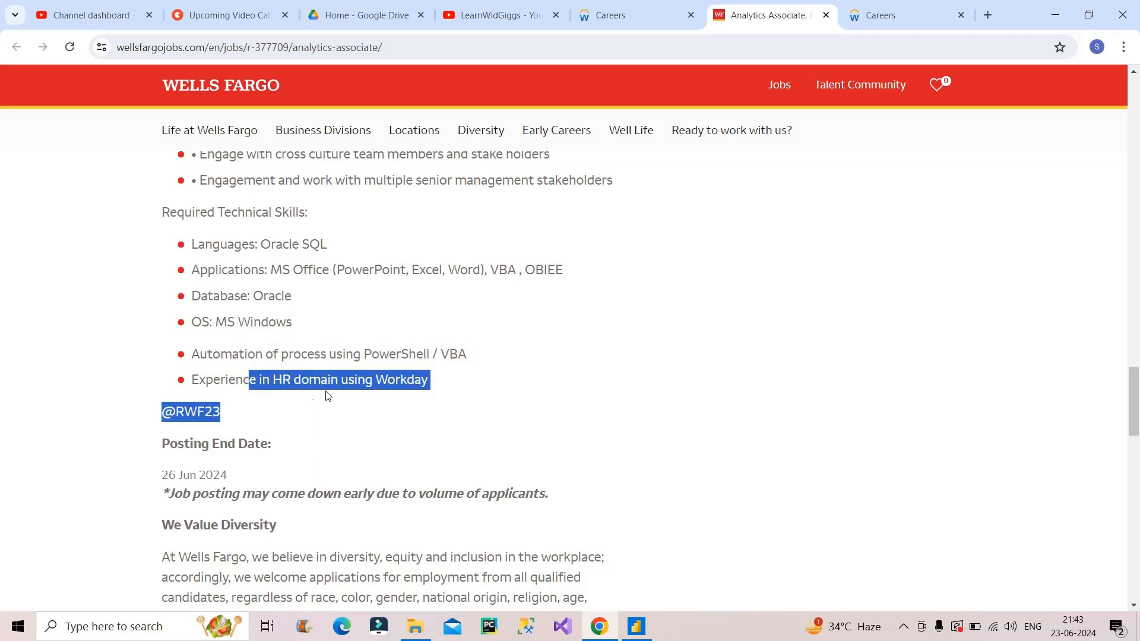
scroll(415, 386, up, 5)
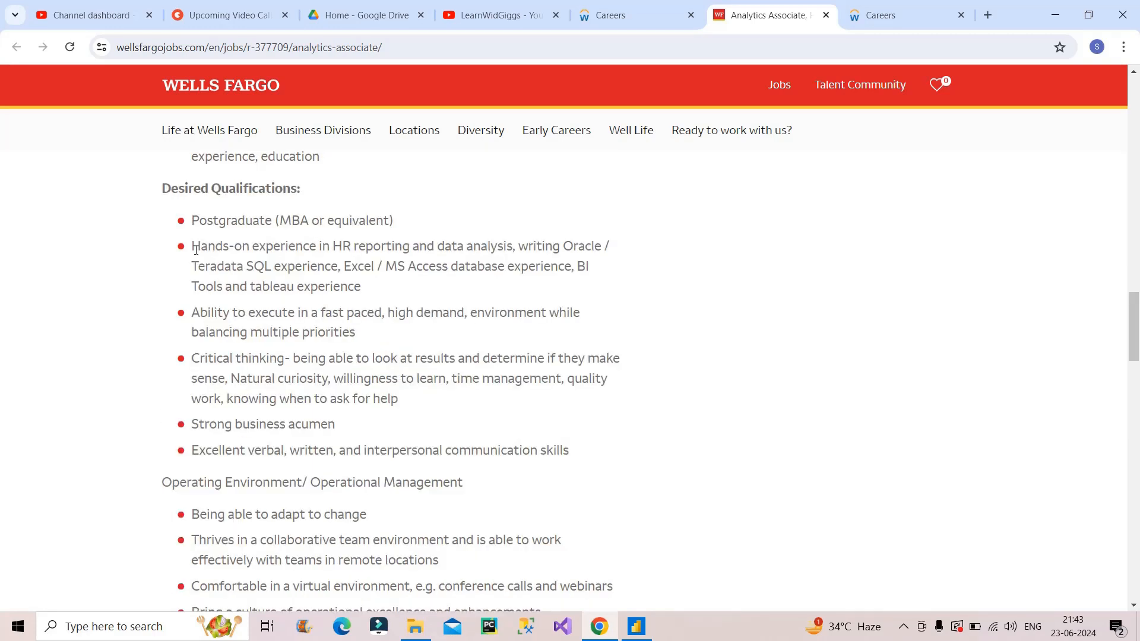
drag(193, 248, 392, 299)
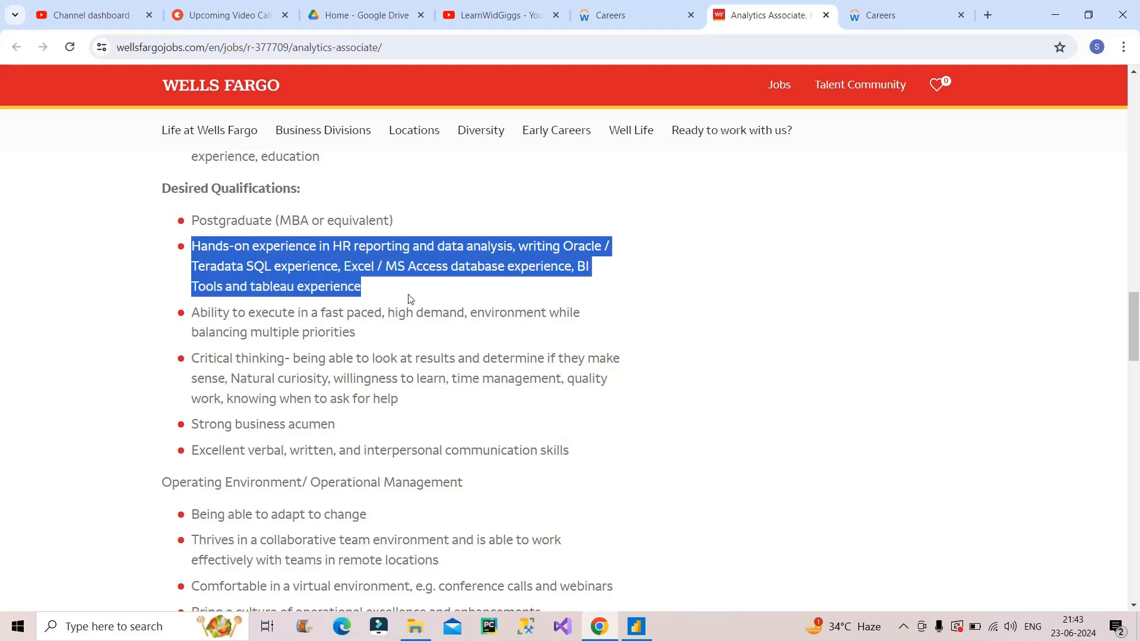
- Highlight the desired HR reporting and SQL, Excel, Access, BI and tableau experience
click(408, 300)
drag(334, 246, 410, 258)
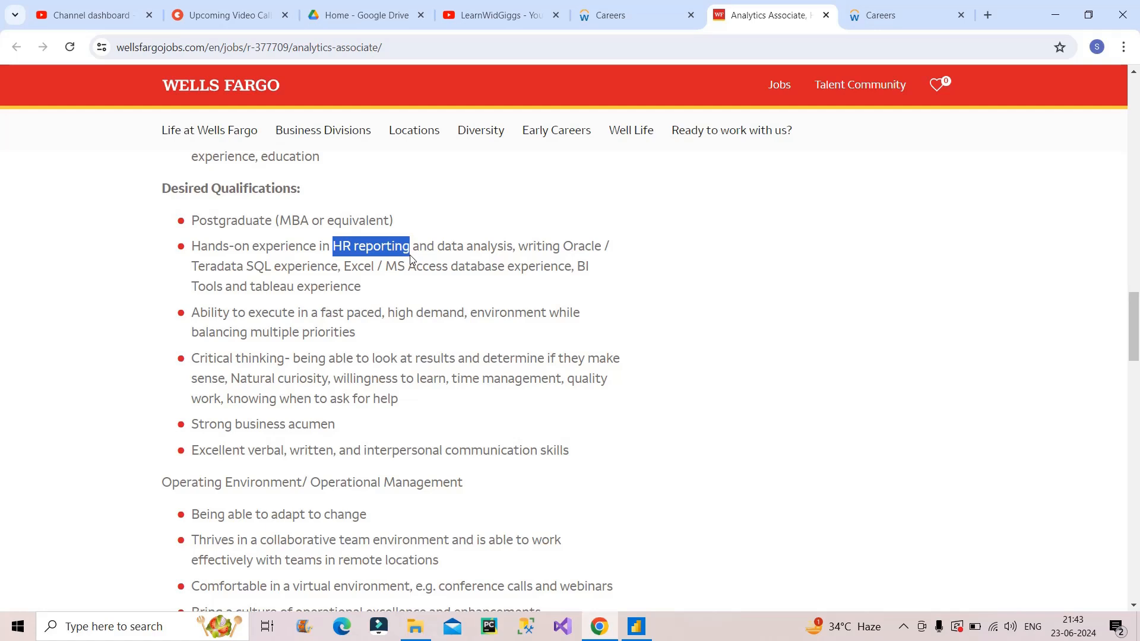
drag(254, 266, 381, 294)
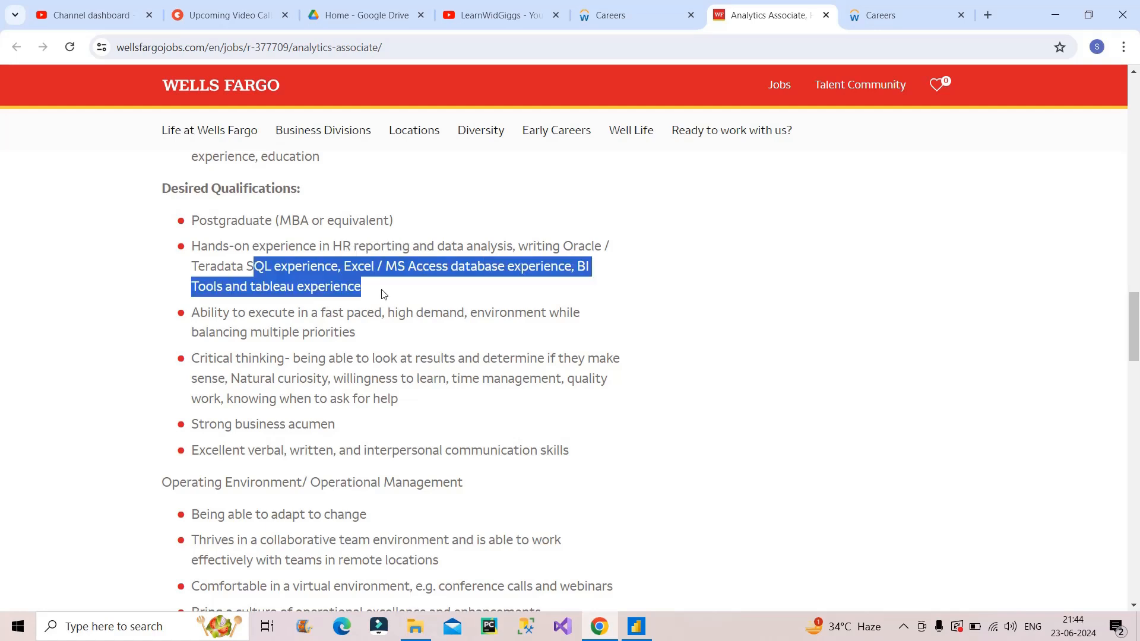
scroll(382, 294, down, 5)
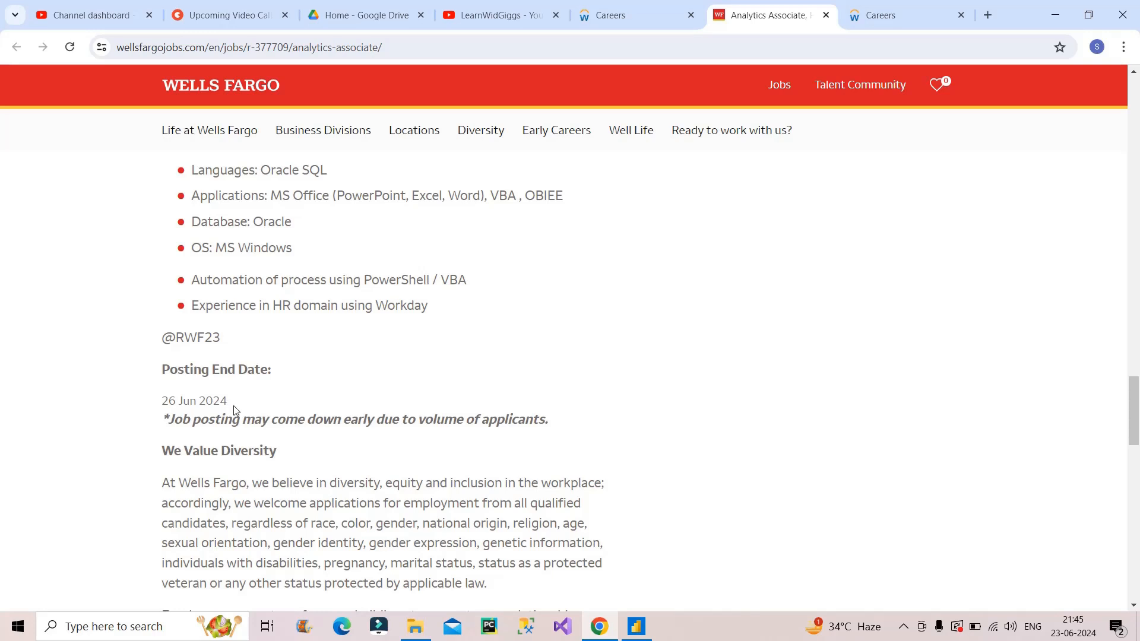
- Highlight the posting end date 26 Jun 2024 near the early-closure note
mouse_move(228, 401)
mouse_down()
mouse_move(158, 400)
mouse_move(473, 420)
mouse_up()
click(174, 420)
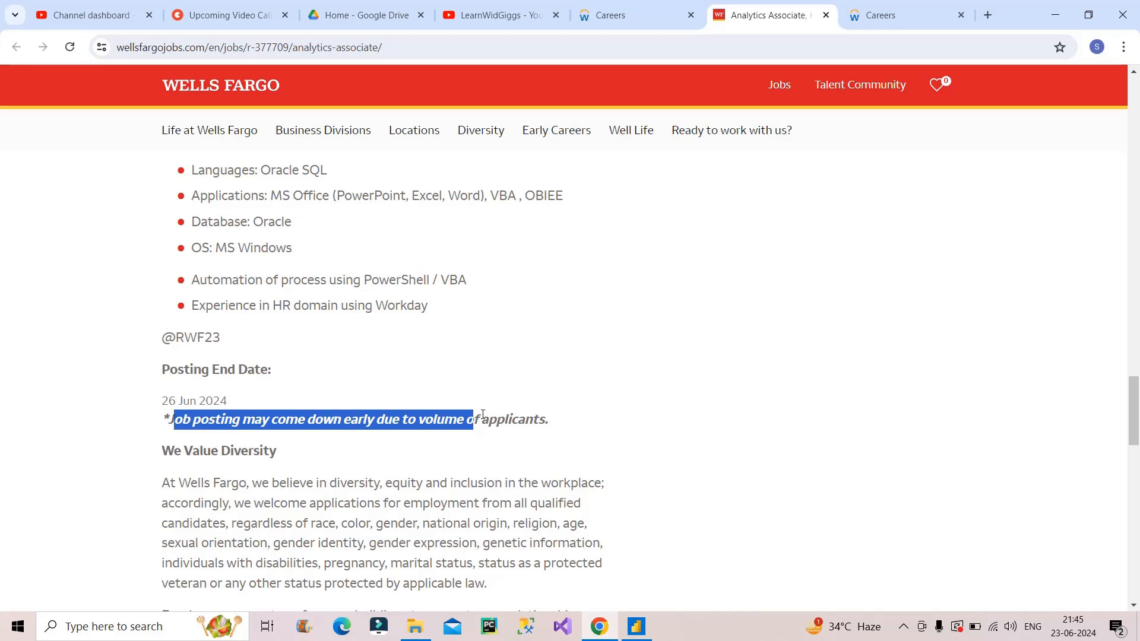
- Jump back to the top of the Wells Fargo Analytics Associate posting
key(Home)
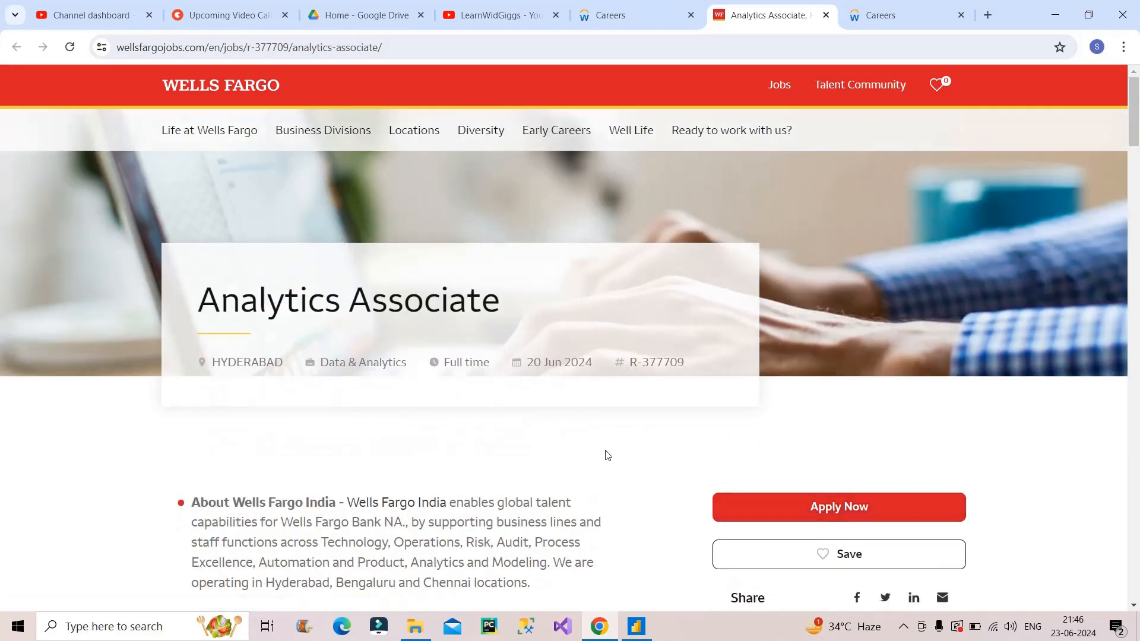